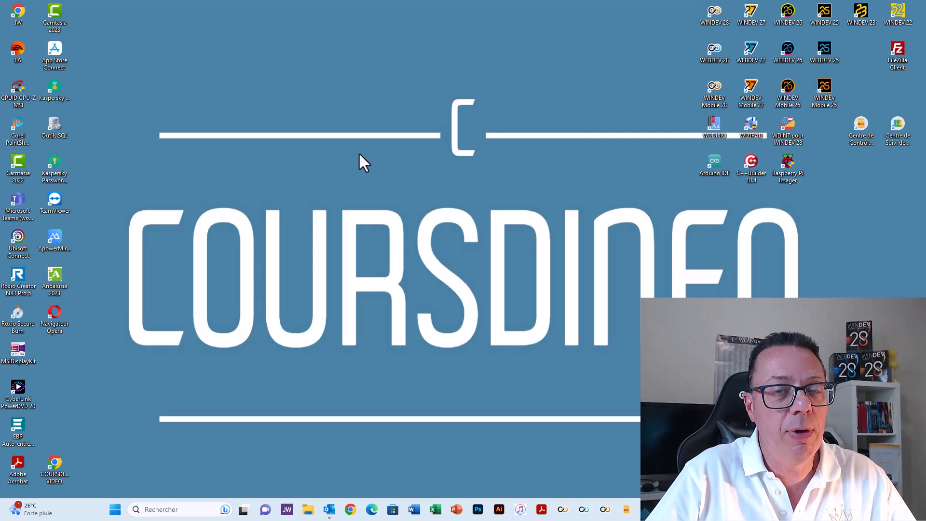
- Bring the browser window with the Kubii shop onto the desktop and maximize it
drag(0, 89, 443, 34)
drag(574, 35, 581, 29)
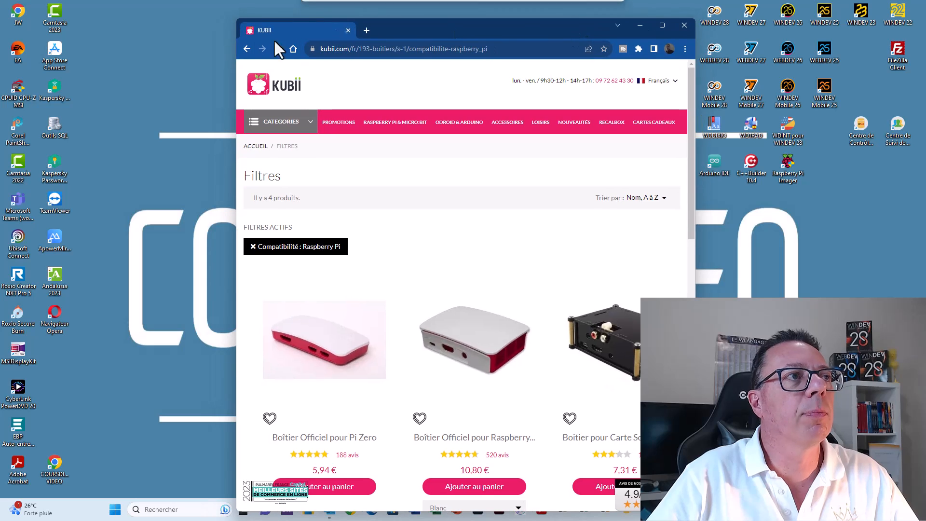
click(158, 66)
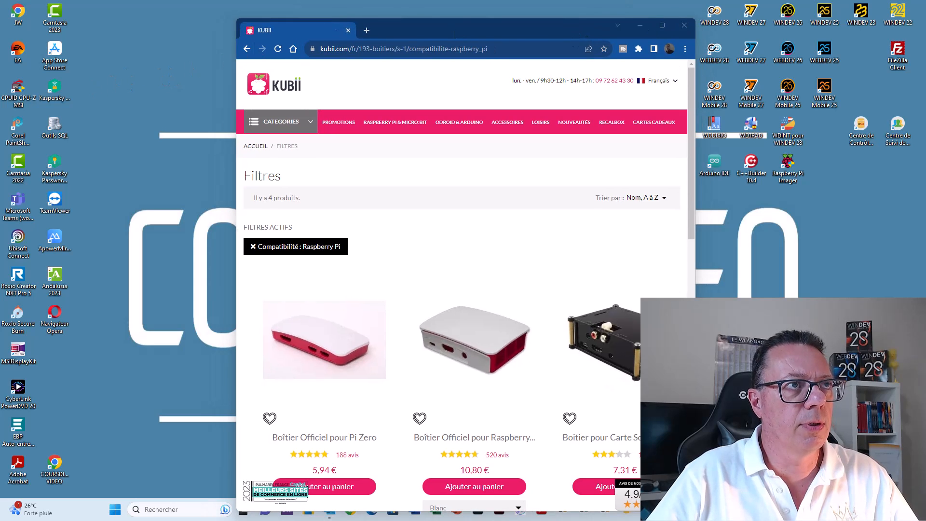
click(661, 25)
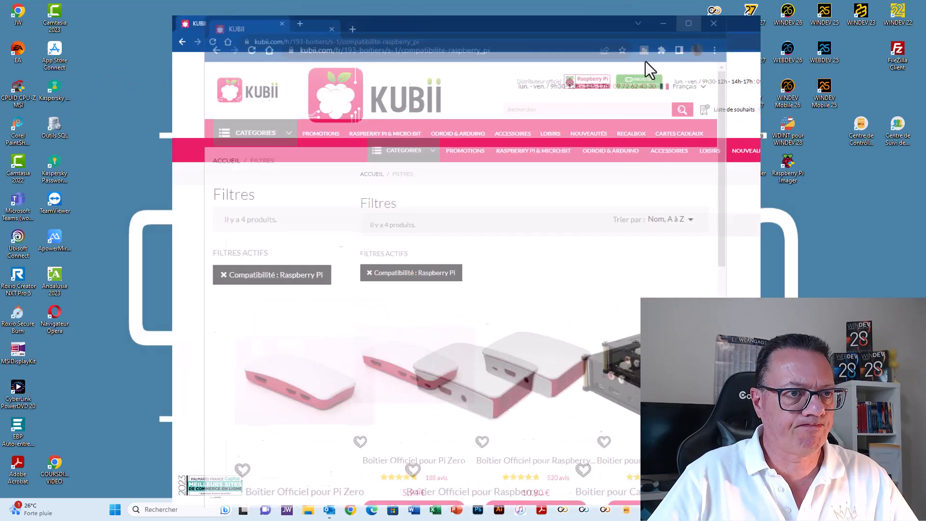
- Open the Raspberry Pi 4 Modèle B category and look through the boards, kits and accessories on offer
mouse_move(350, 143)
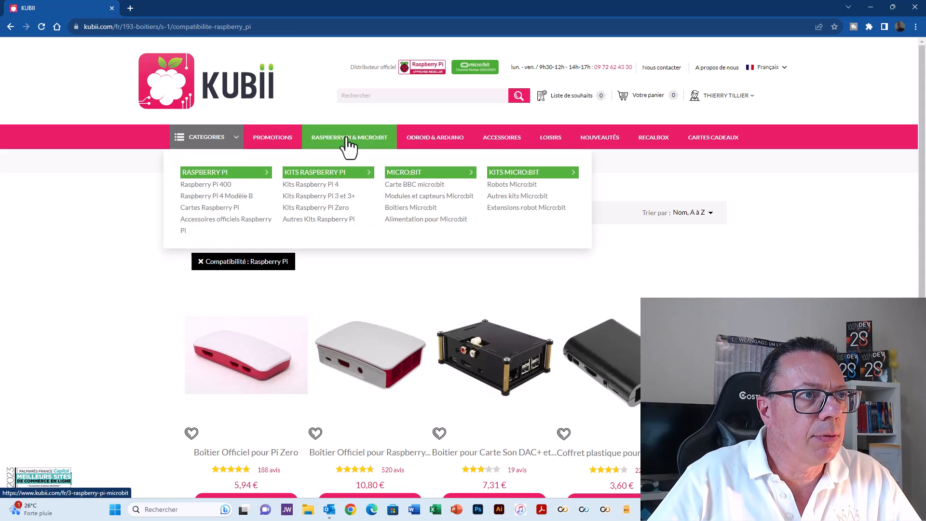
click(243, 198)
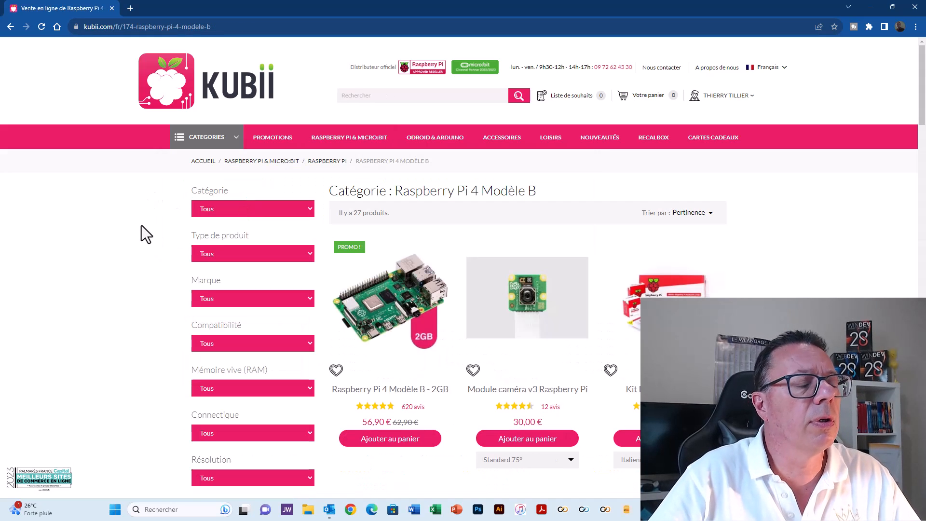
scroll(140, 225, down, 2)
scroll(141, 225, down, 2)
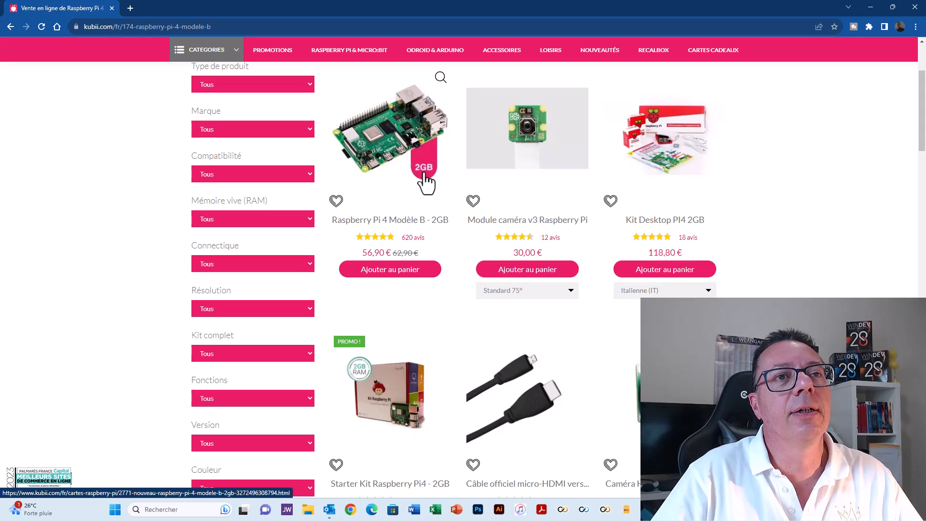
scroll(424, 174, down, 10)
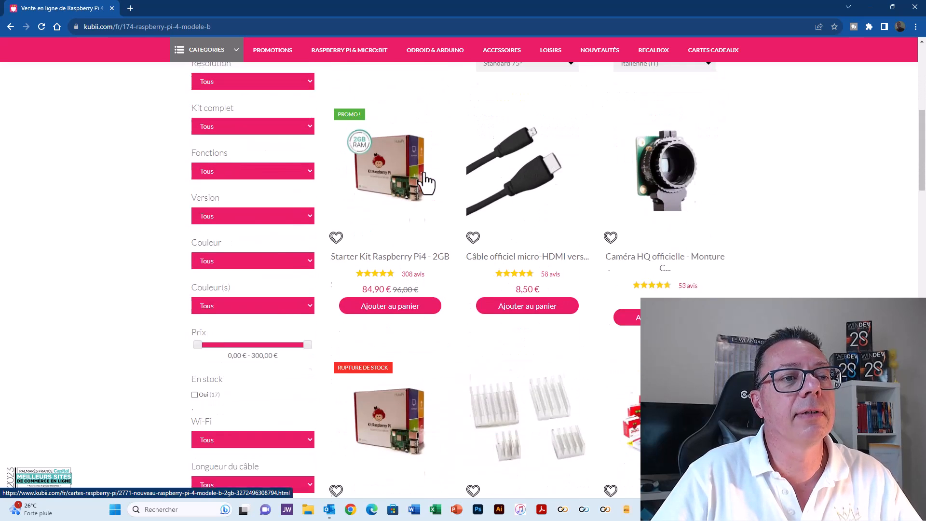
scroll(424, 181, down, 5)
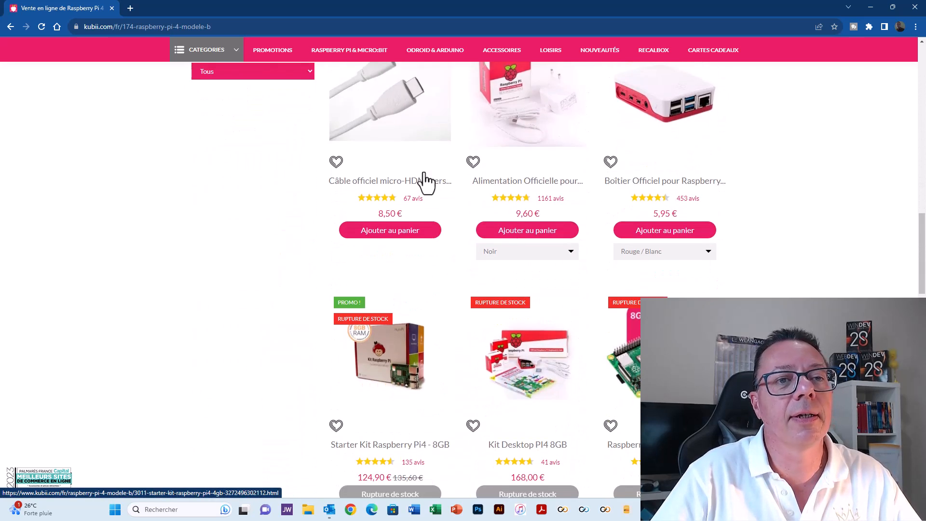
scroll(699, 338, down, 3)
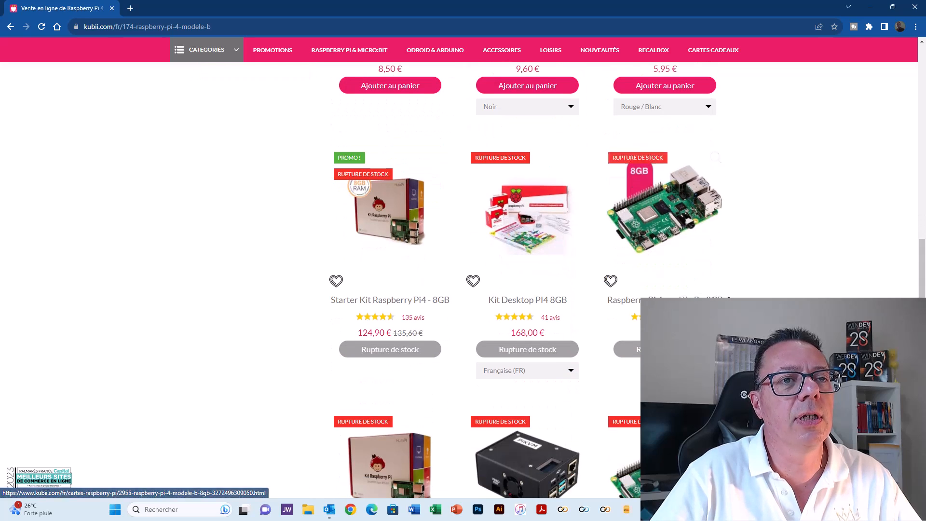
scroll(217, 268, up, 20)
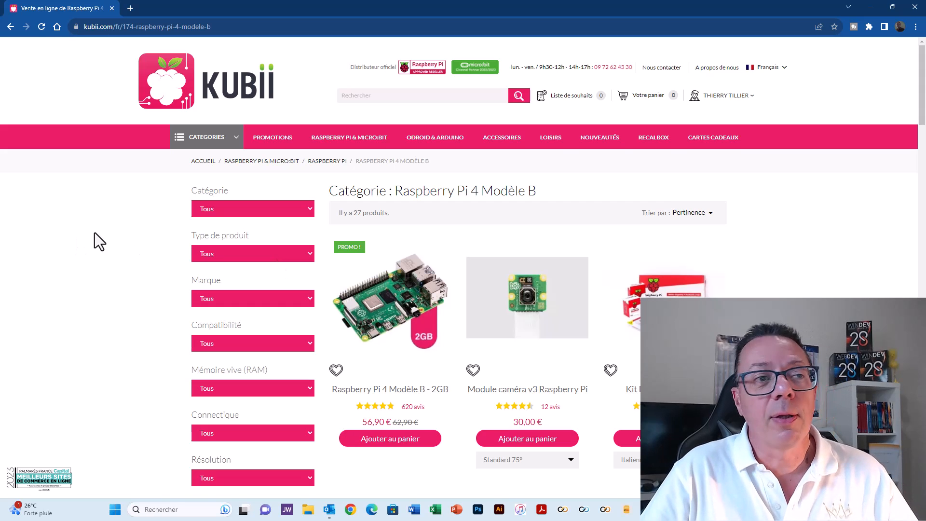
- Find the official red and white Raspberry Pi 4 case in the category and open its product page
scroll(97, 239, down, 3)
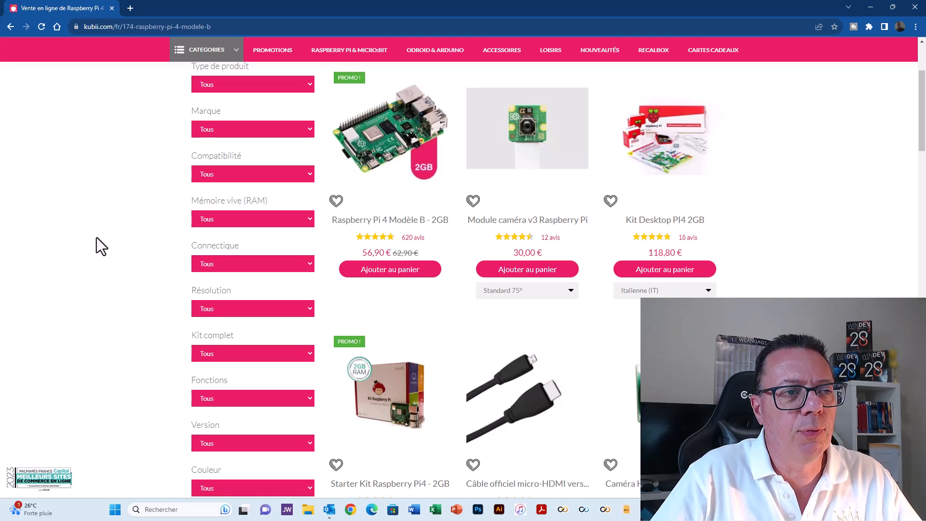
scroll(96, 237, down, 2)
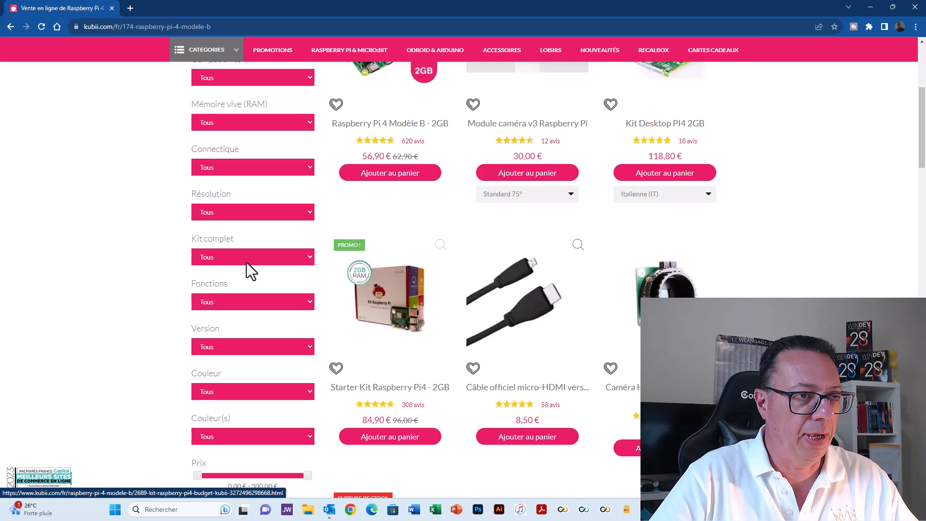
scroll(117, 216, down, 7)
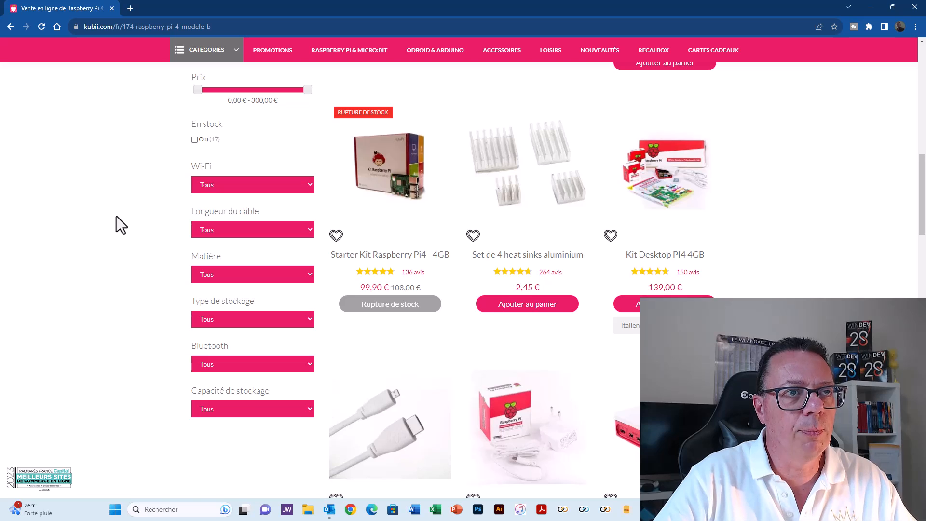
scroll(117, 216, down, 4)
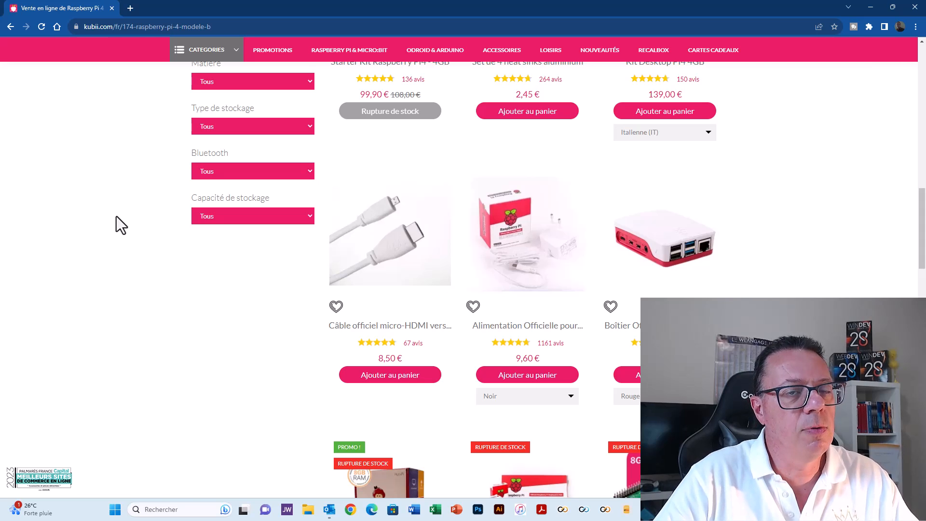
scroll(641, 232, down, 1)
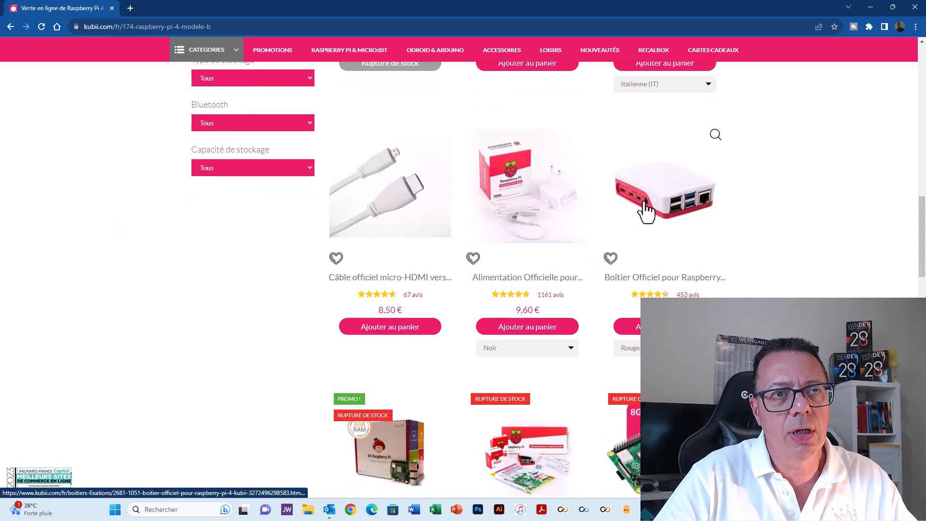
click(656, 203)
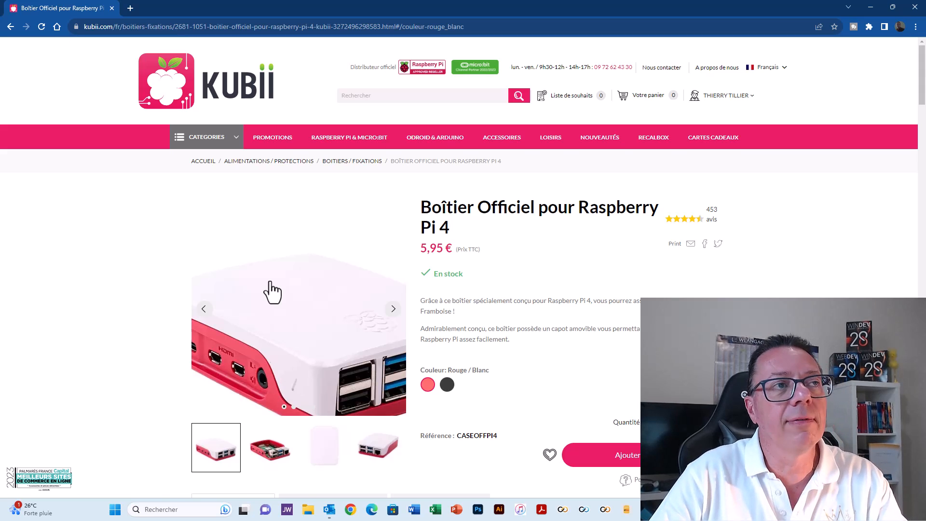
mouse_move(369, 141)
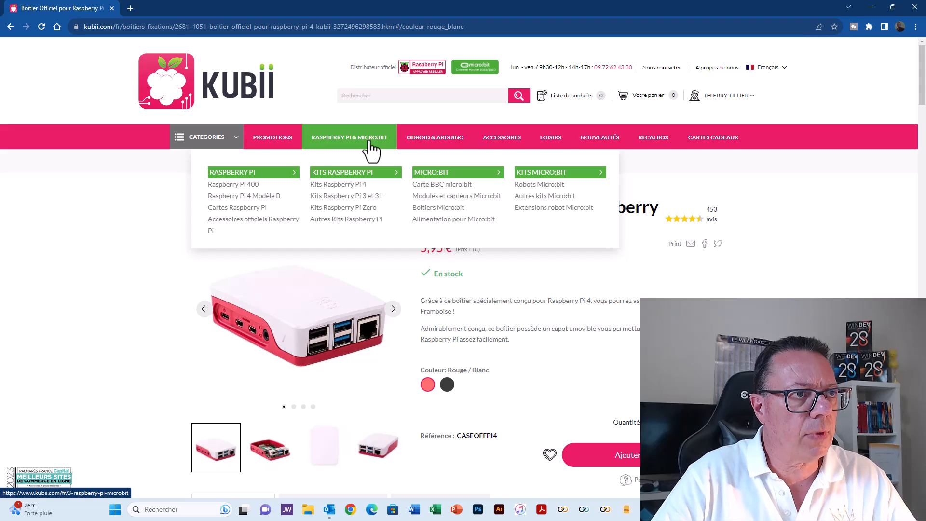
- Return to the Raspberry Pi 4 Modèle B list and open the Starter Kit Raspberry Pi4 - 8GB product page
click(10, 27)
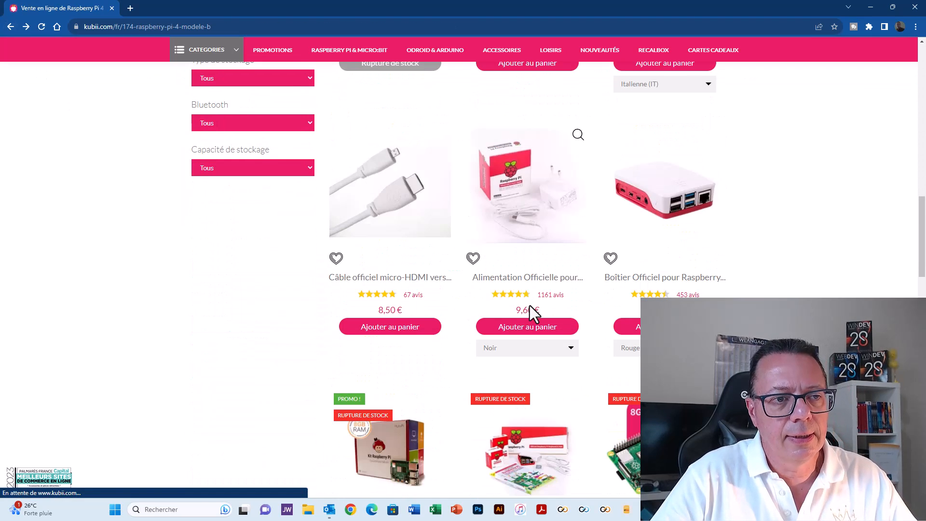
scroll(529, 306, down, 5)
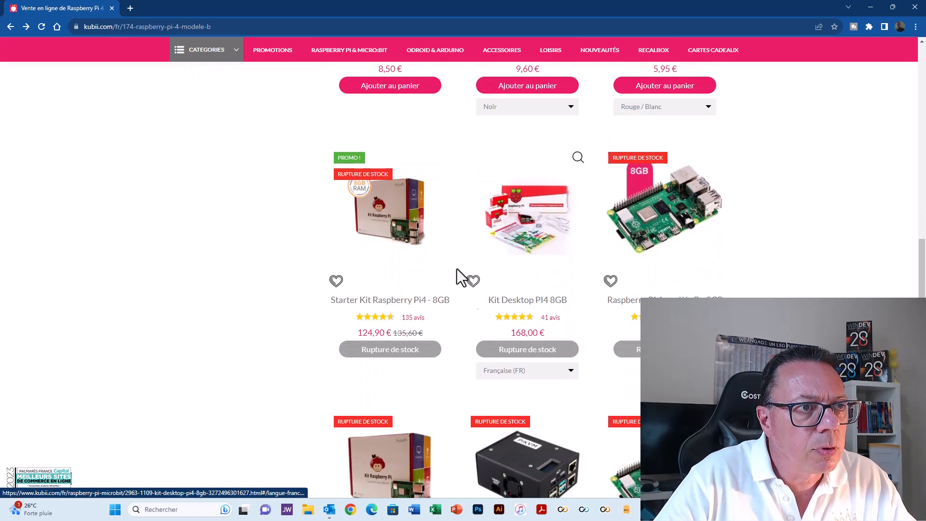
click(383, 220)
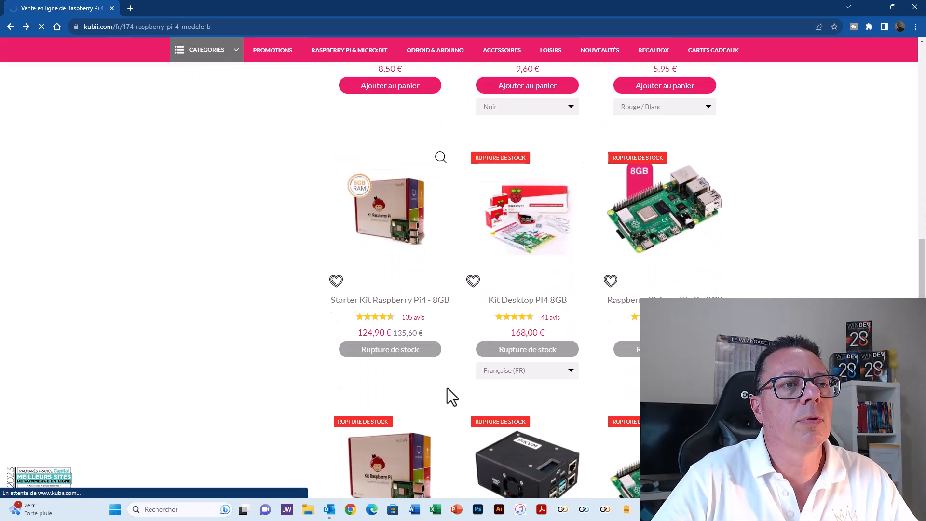
scroll(429, 306, down, 1)
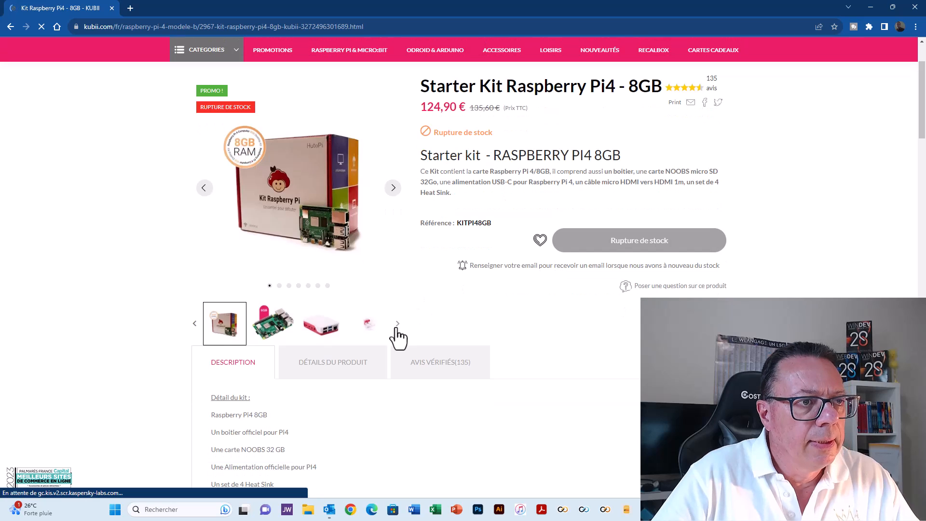
- View the starter kit's product photos one after another, ending on the heat sinks
click(394, 189)
click(394, 189)
click(394, 189)
click(394, 189)
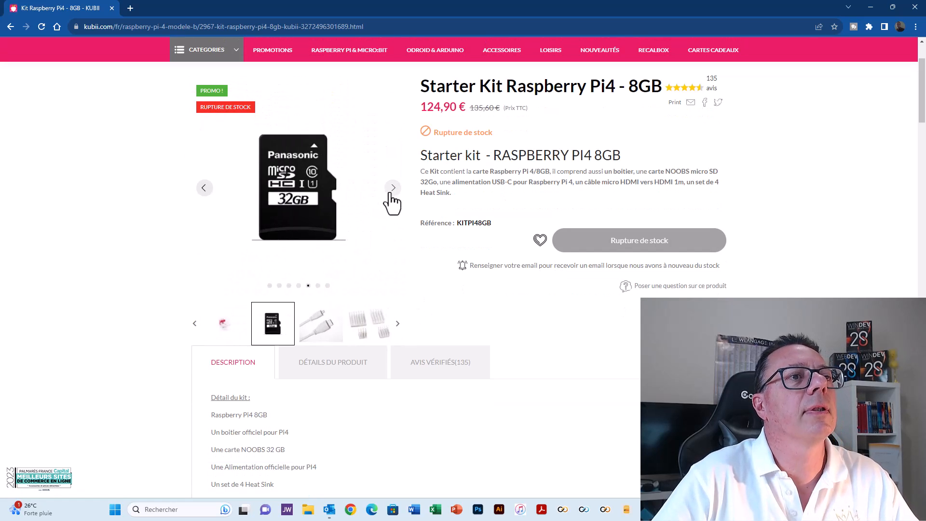
click(393, 190)
click(393, 189)
click(393, 189)
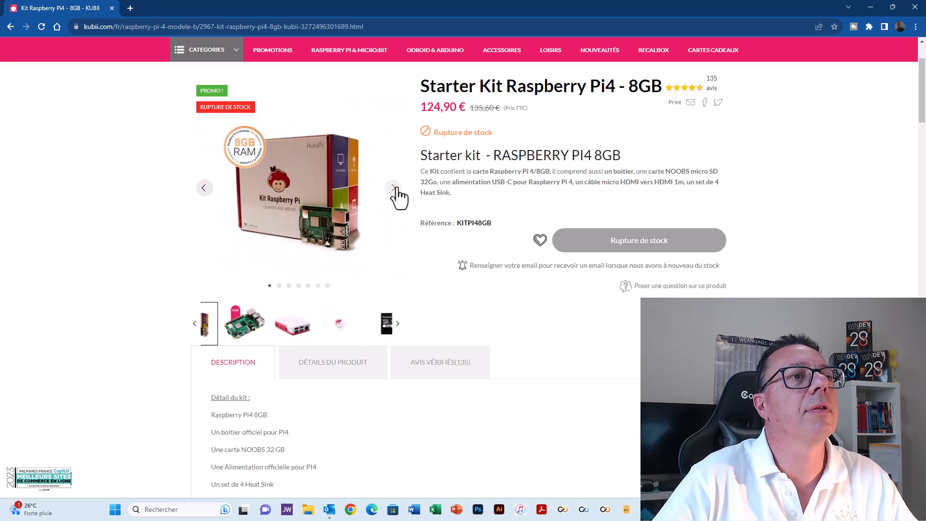
click(203, 190)
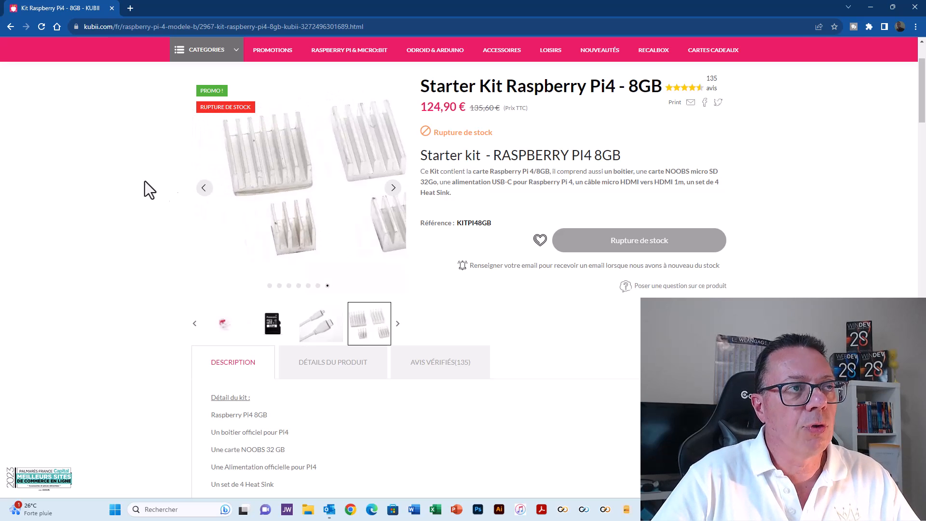
- Go back to the category list, check its remaining products, and open the Boîtiers category among the accessories
click(10, 27)
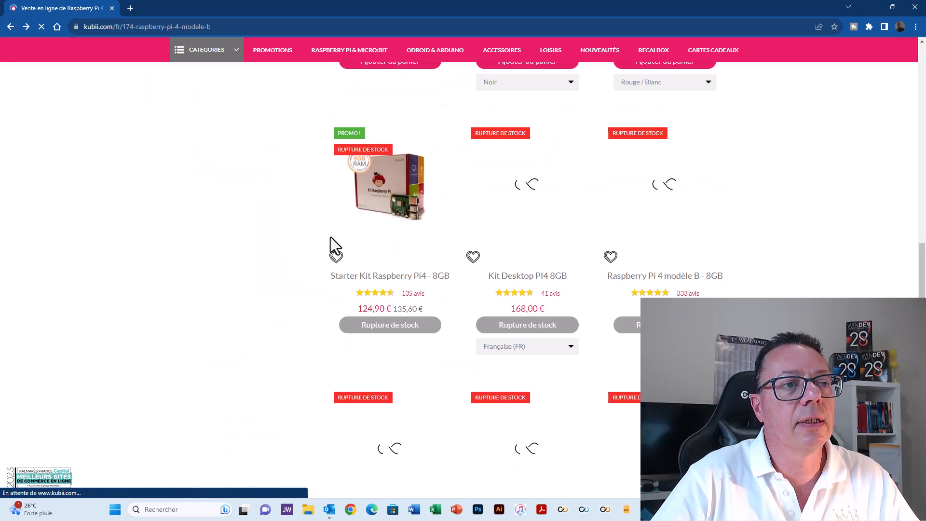
scroll(750, 282, down, 3)
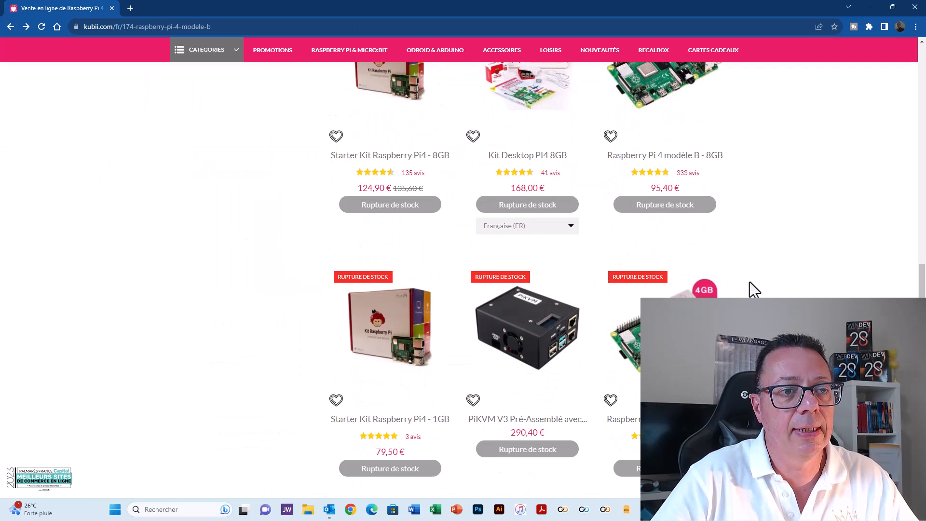
scroll(750, 281, down, 4)
scroll(749, 282, up, 20)
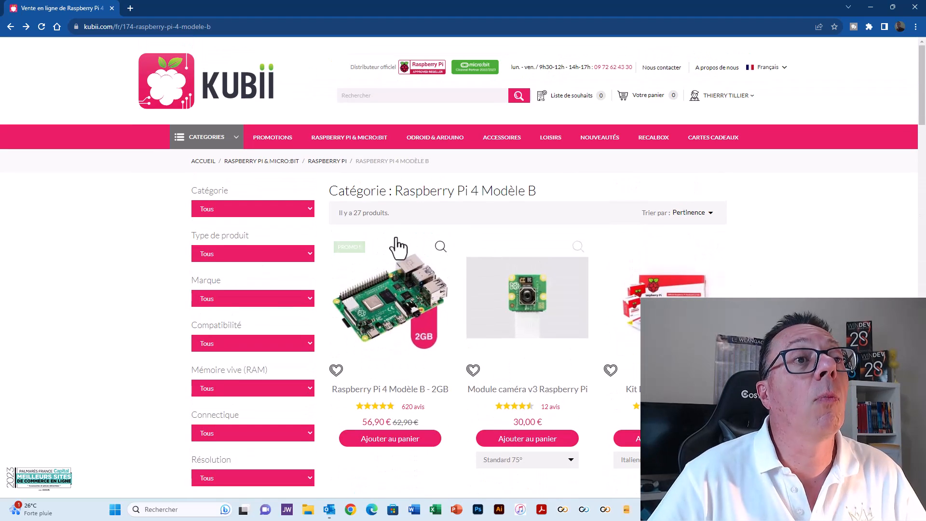
mouse_move(328, 140)
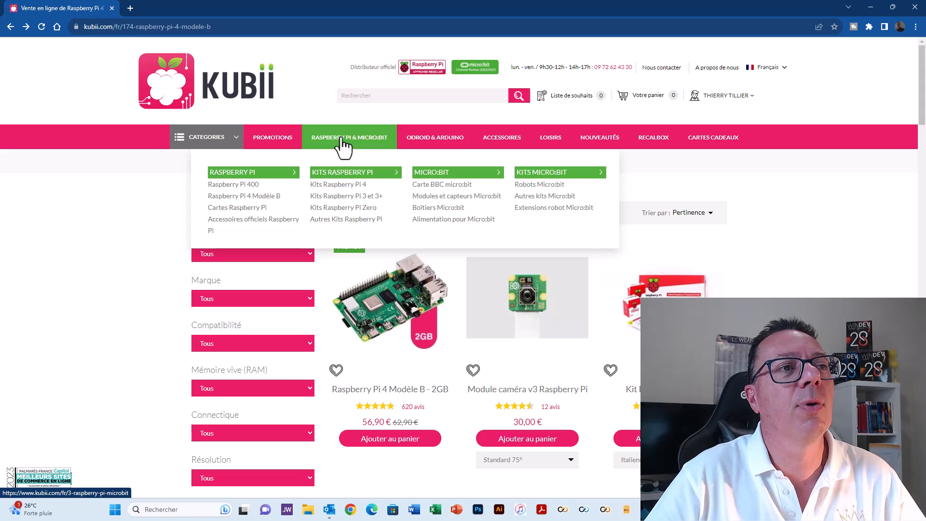
mouse_move(497, 140)
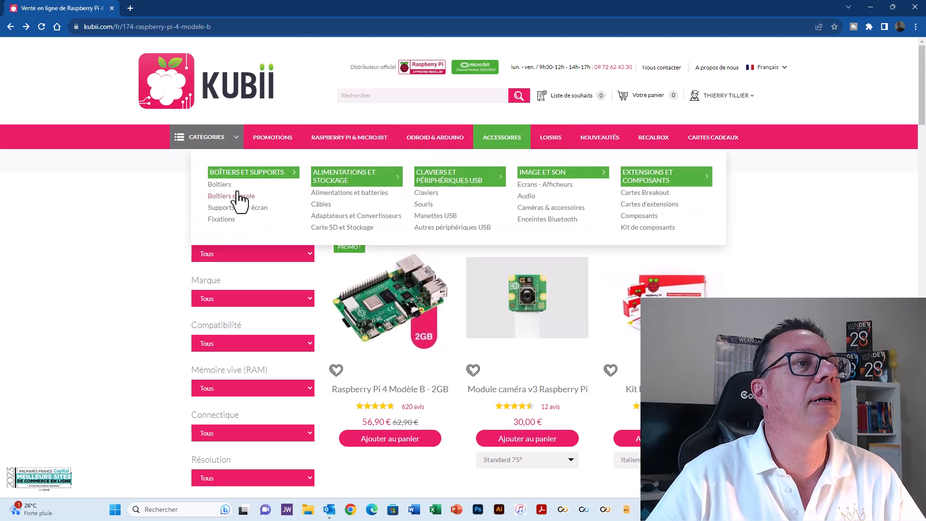
click(220, 185)
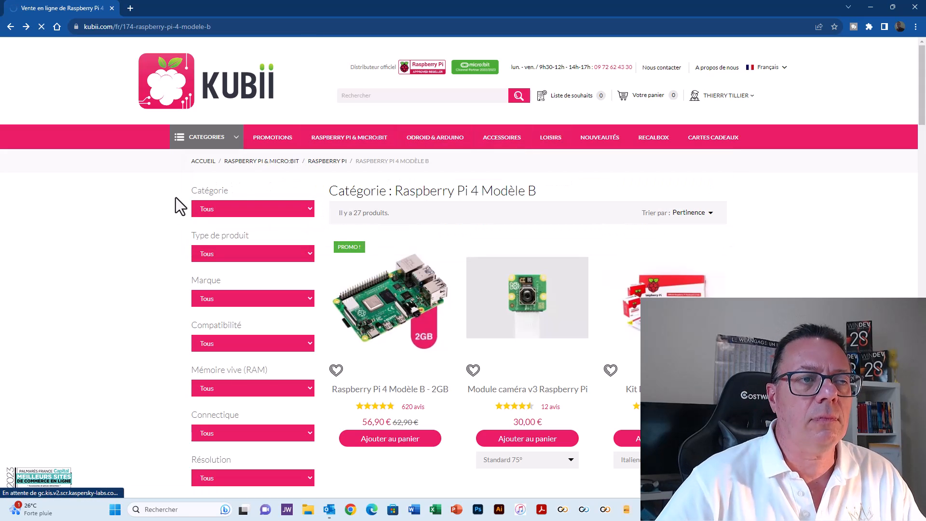
- Open the aluminium case with support for Raspberry Pi4 from the case list and view its other product photos
scroll(177, 227, down, 2)
scroll(179, 233, down, 10)
scroll(179, 233, down, 3)
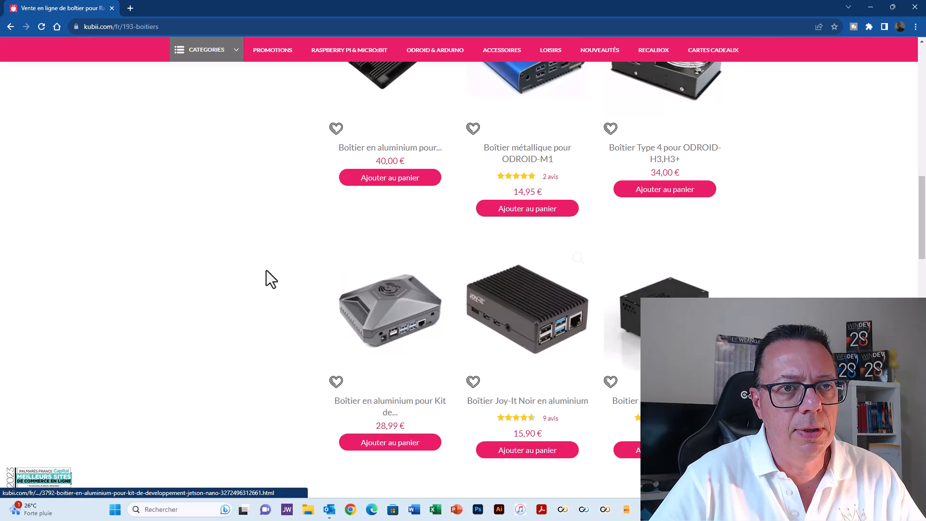
scroll(215, 253, down, 10)
scroll(212, 247, down, 8)
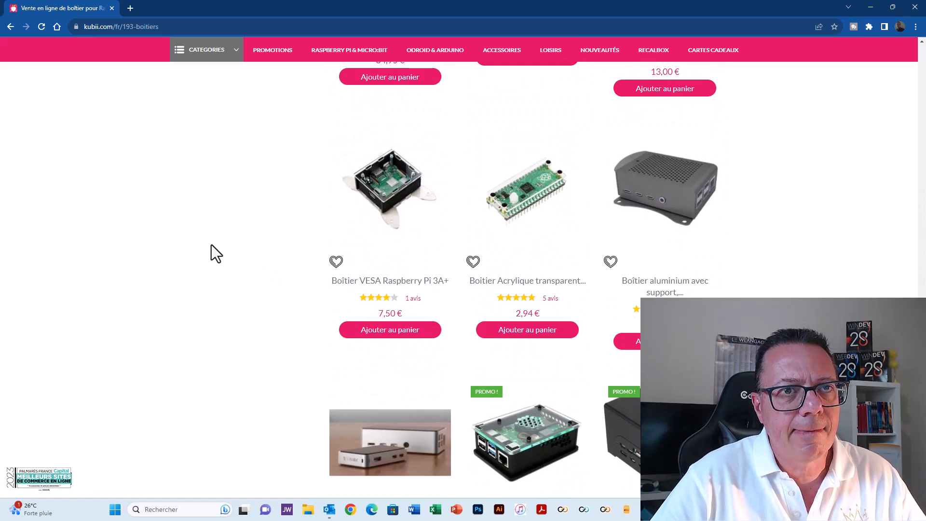
click(666, 184)
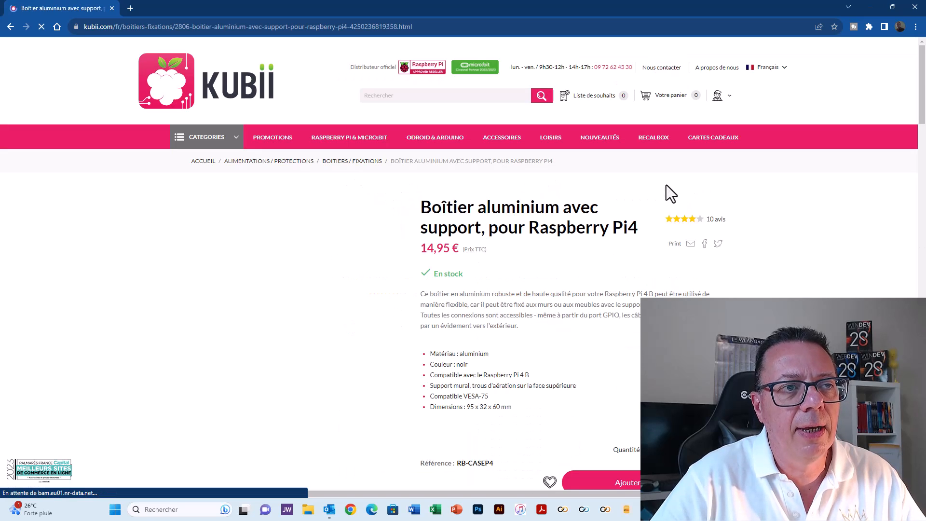
click(268, 450)
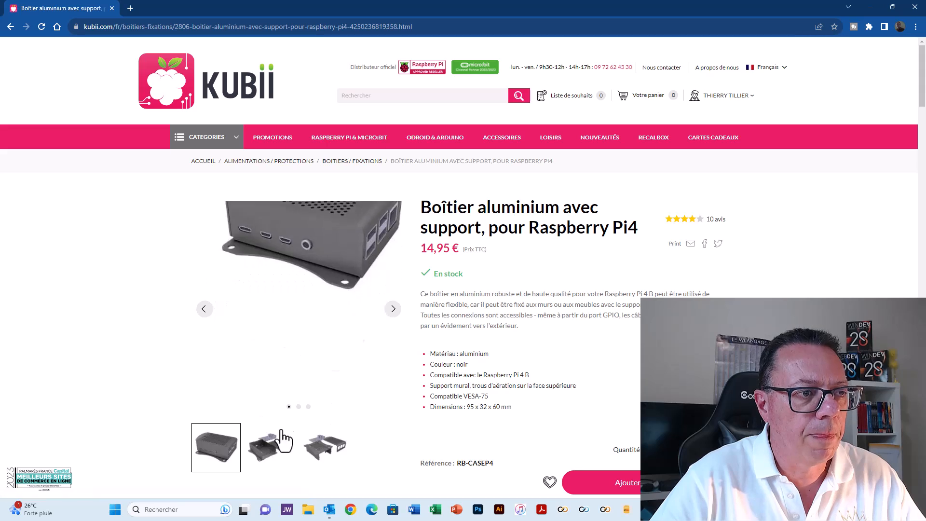
click(319, 449)
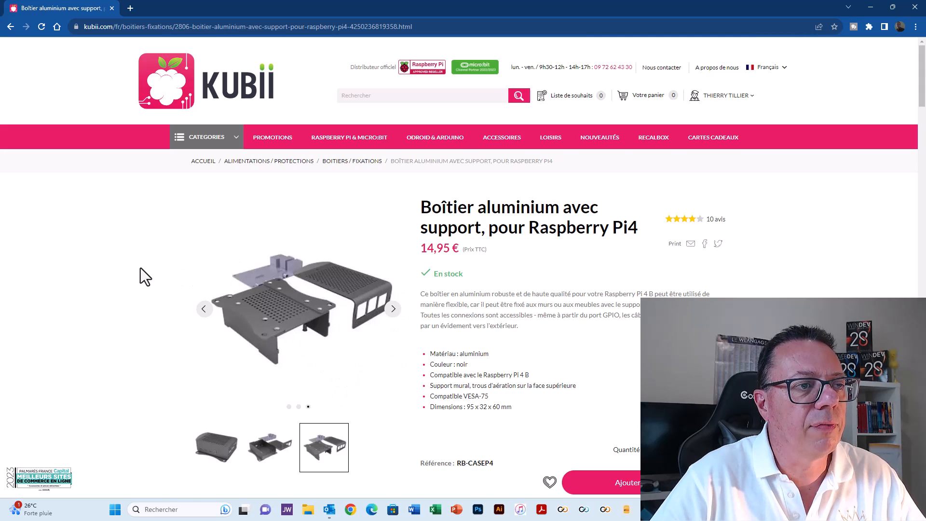
- Check the aluminium case's product details, and reopen the Raspberry Pi 4 Modèle B category
scroll(132, 266, down, 8)
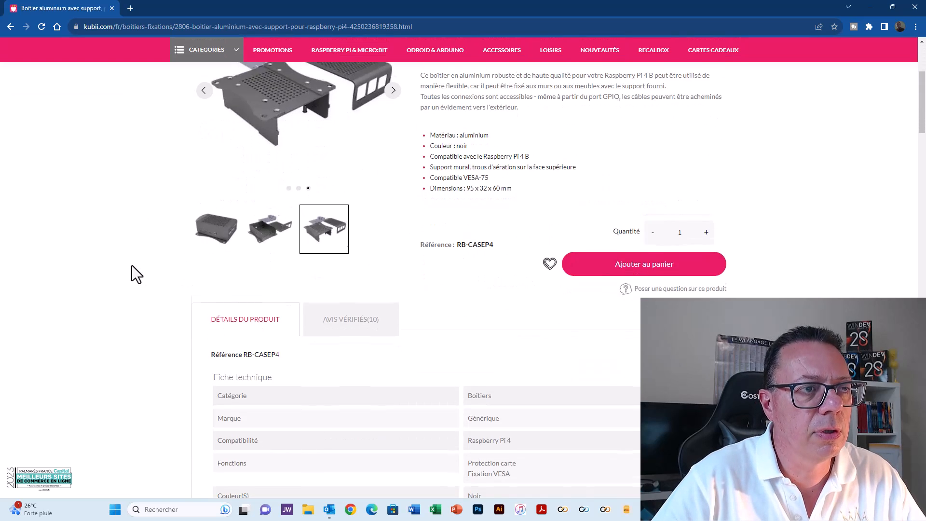
scroll(131, 266, up, 10)
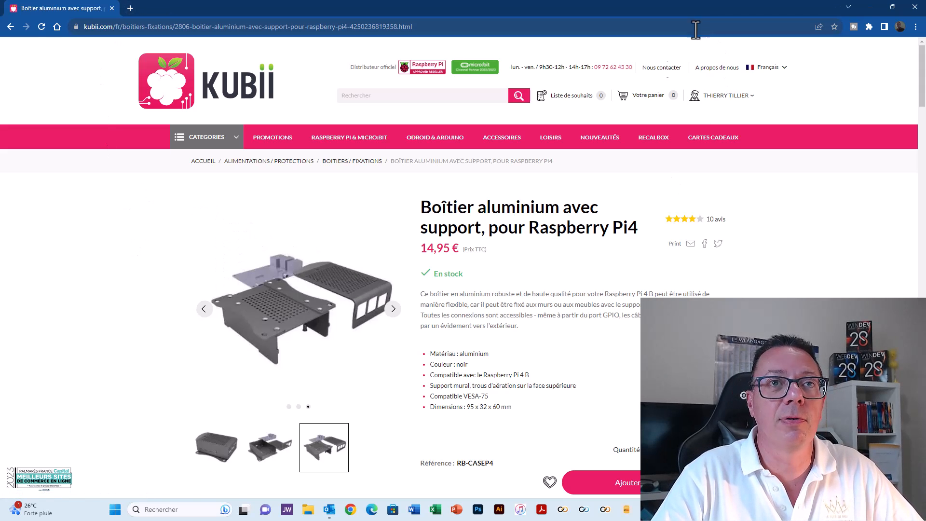
mouse_move(221, 141)
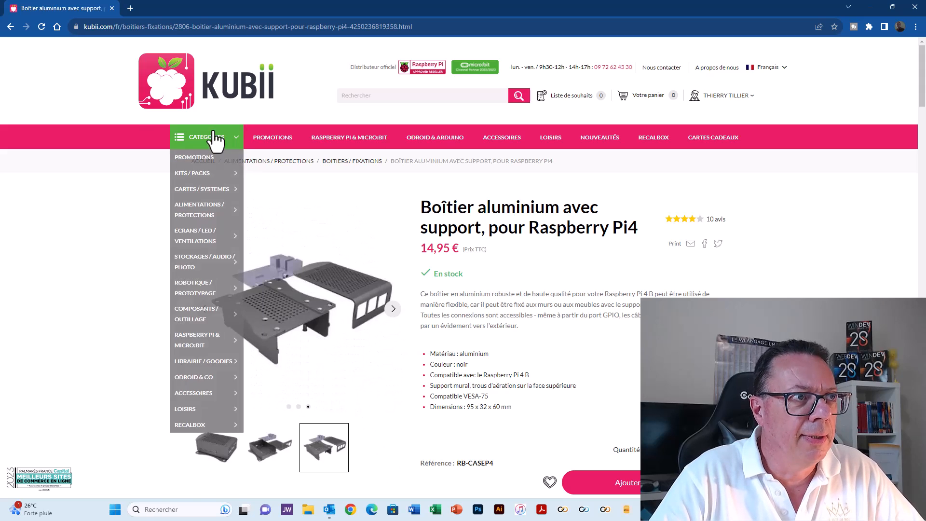
mouse_move(321, 145)
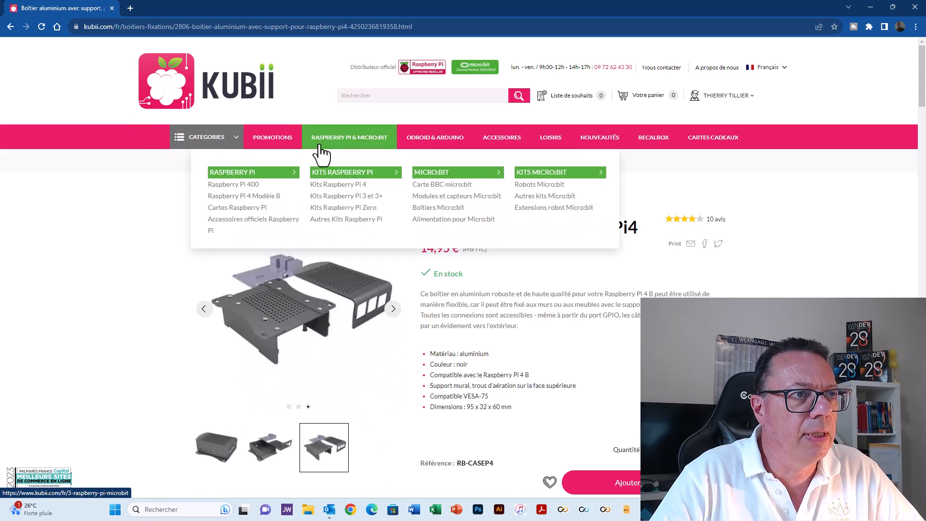
click(276, 195)
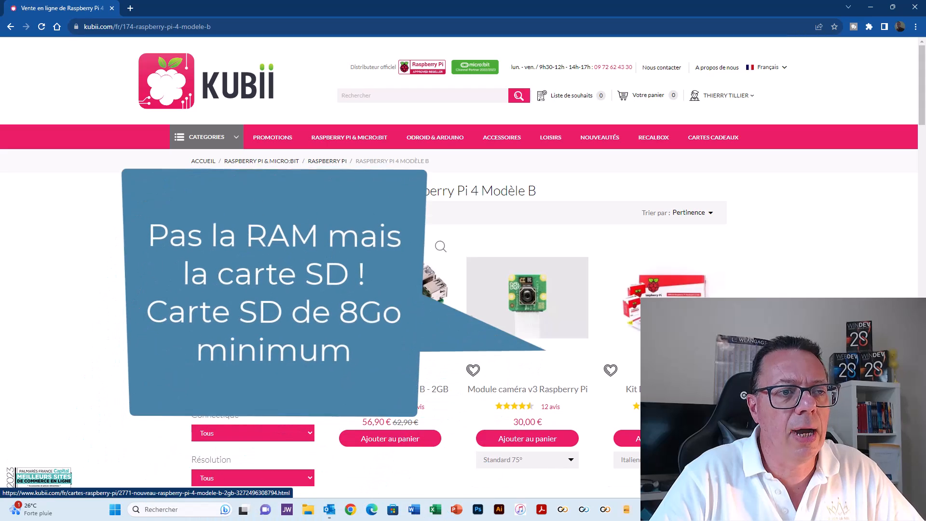
- Look through the products in the Raspberry Pi 4 Modèle B list and close the shop's browser window
scroll(463, 265, down, 5)
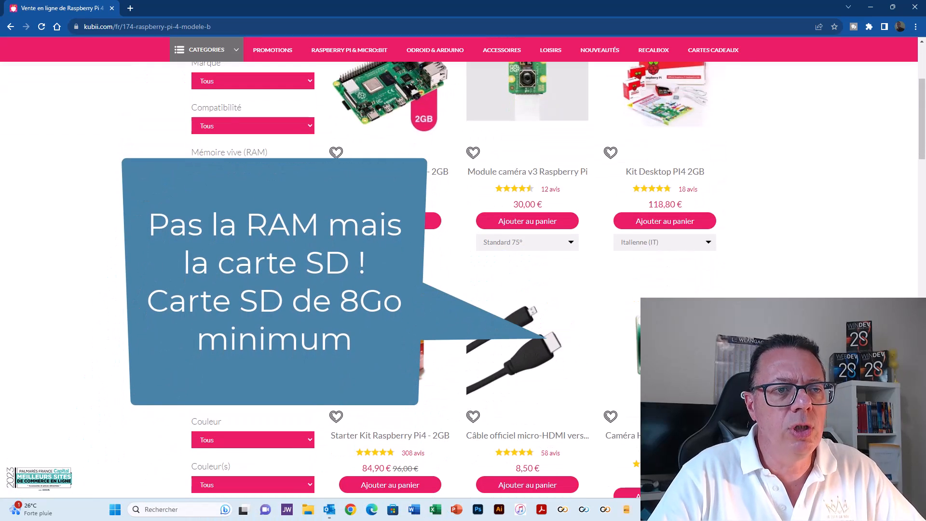
scroll(182, 317, down, 1)
scroll(182, 317, down, 6)
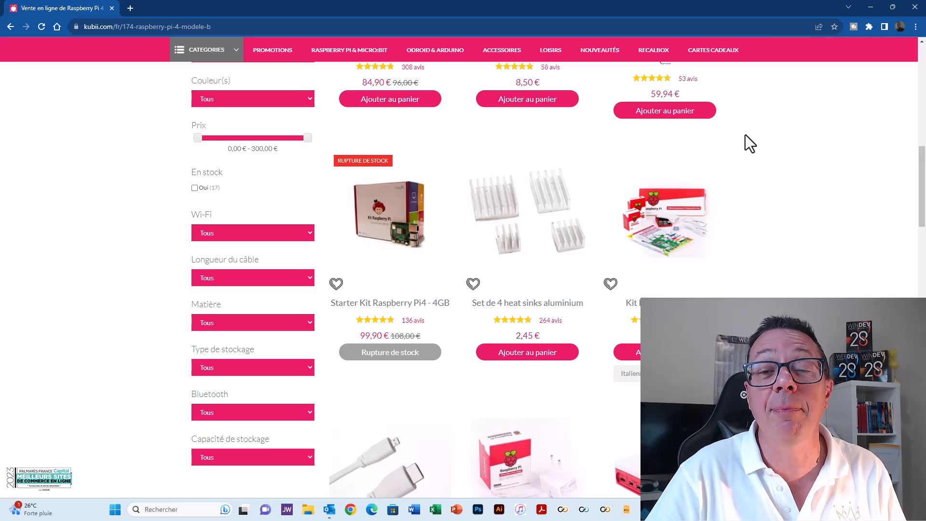
click(915, 8)
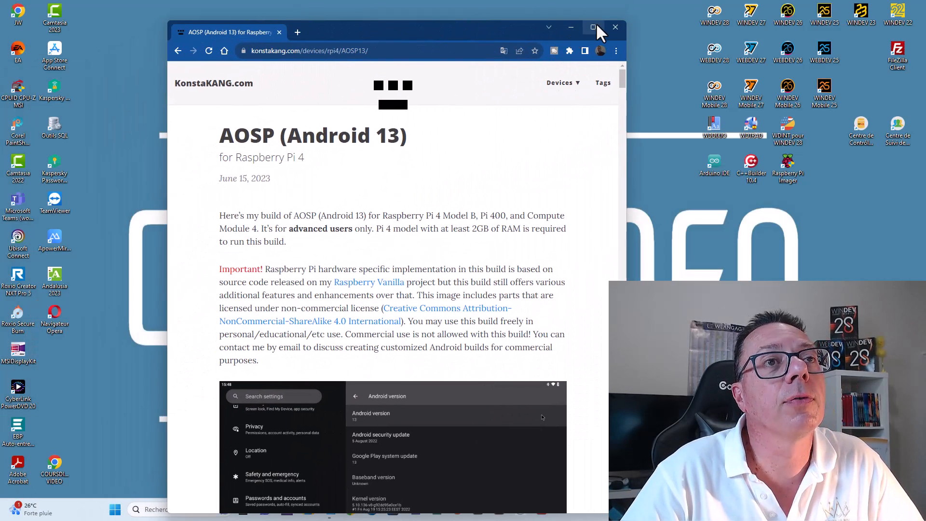
- Maximize the window with the KonstaKANG AOSP (Android 13) page and translate the page into French
click(596, 23)
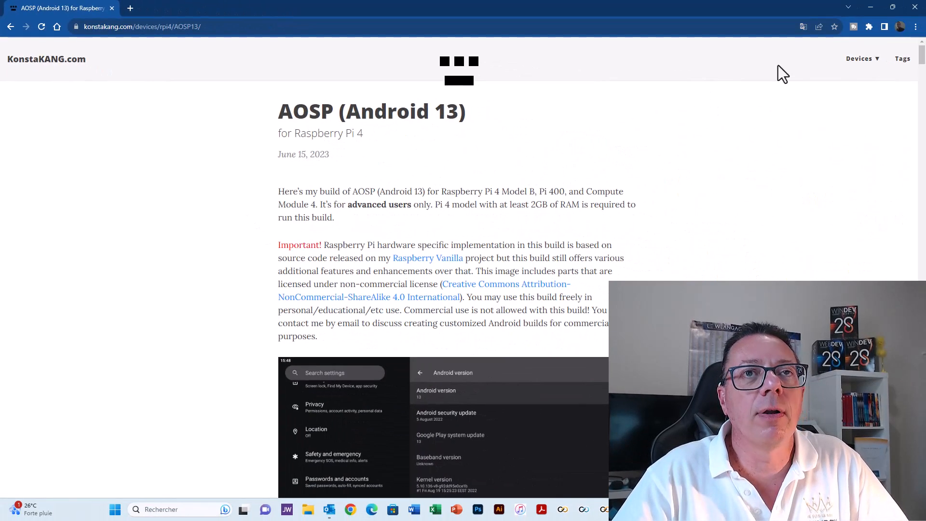
click(802, 28)
click(760, 48)
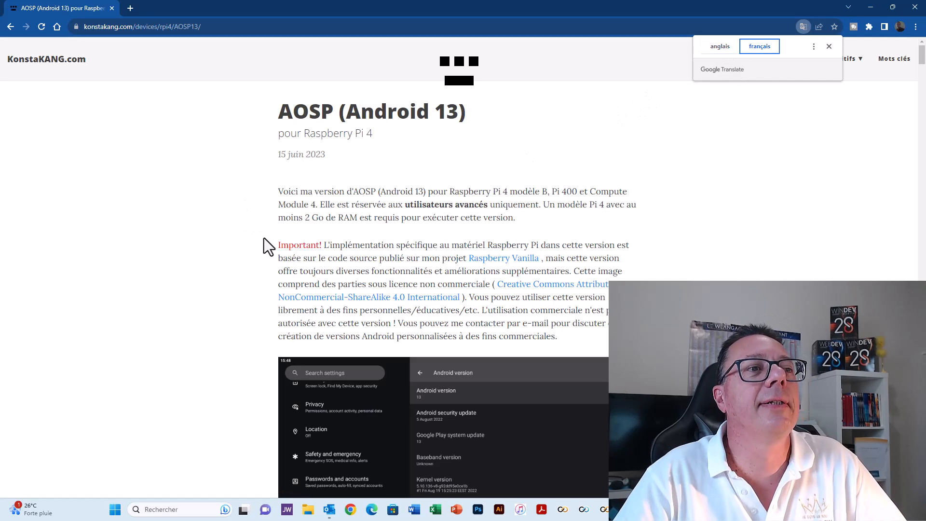
scroll(265, 238, down, 1)
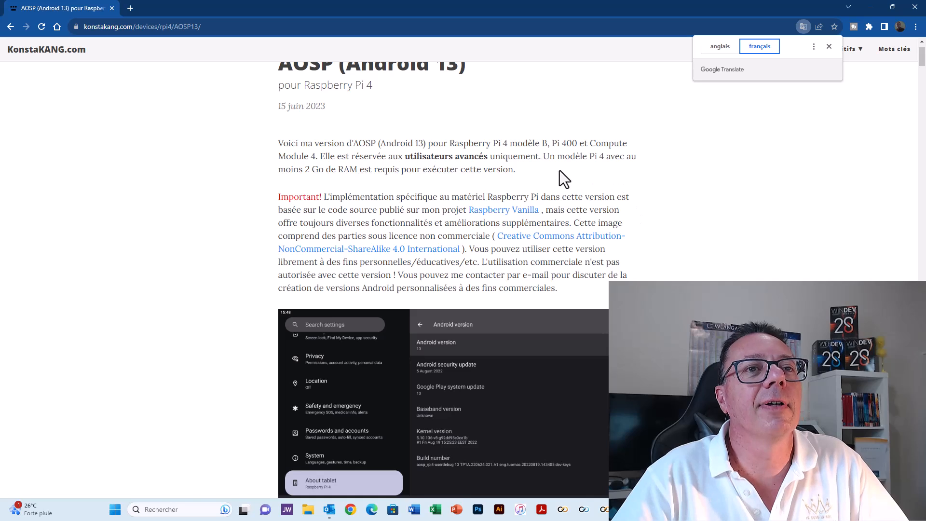
drag(544, 154, 545, 168)
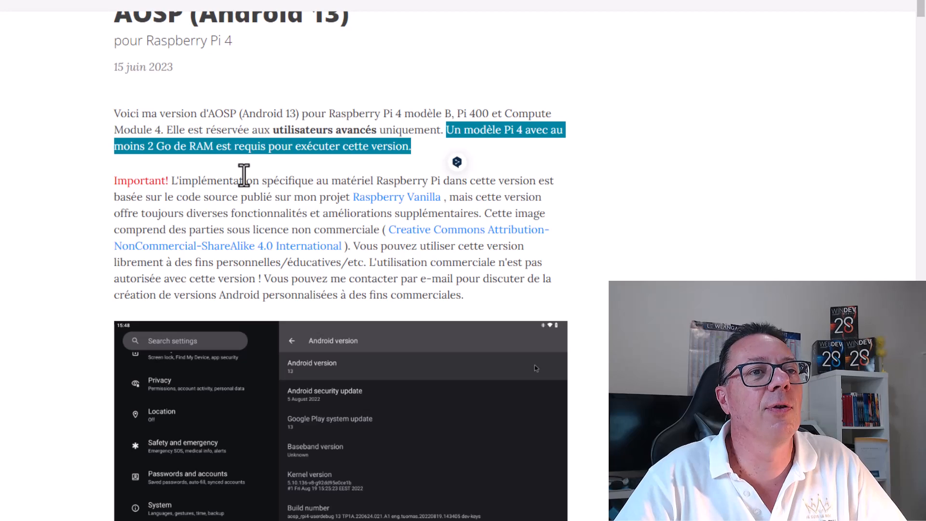
scroll(244, 175, down, 2)
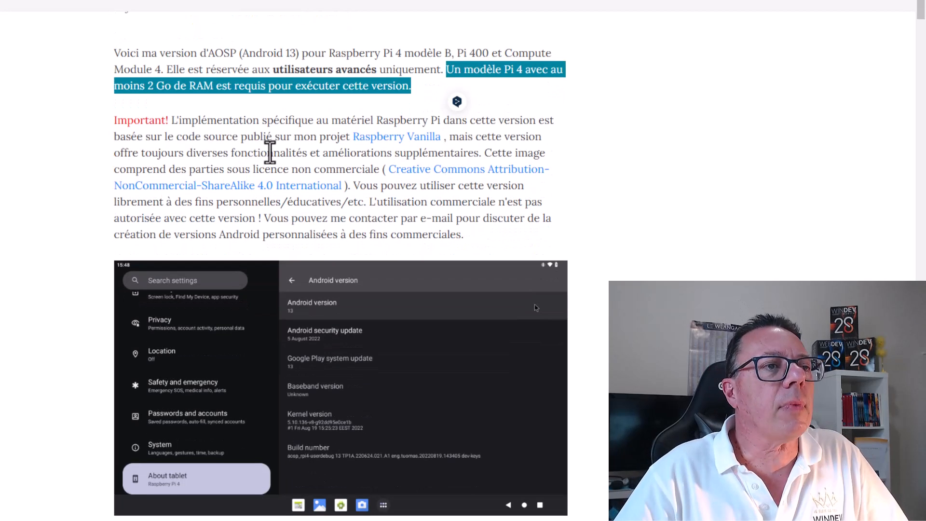
scroll(269, 151, down, 2)
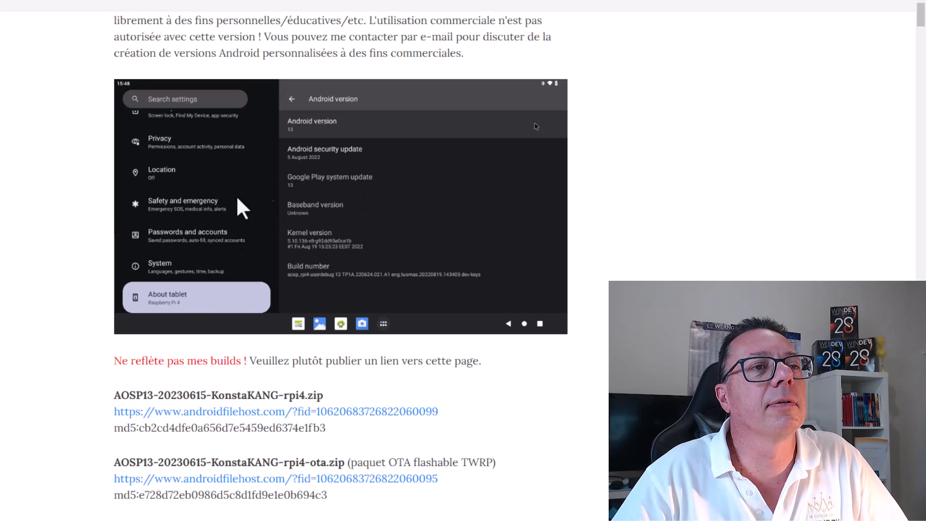
scroll(318, 192, down, 5)
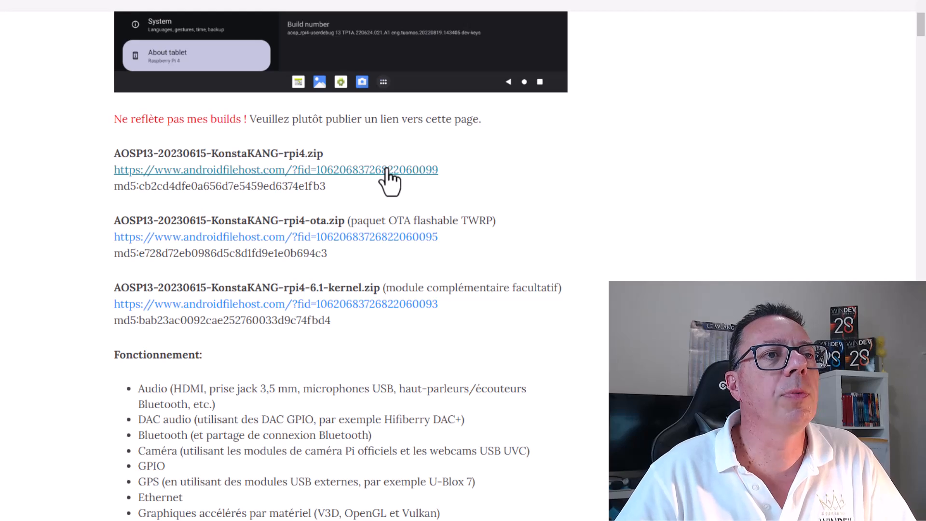
- Review the build's working features, known problems, installation instructions and FAQ, and return to the start of the page
scroll(112, 142, down, 3)
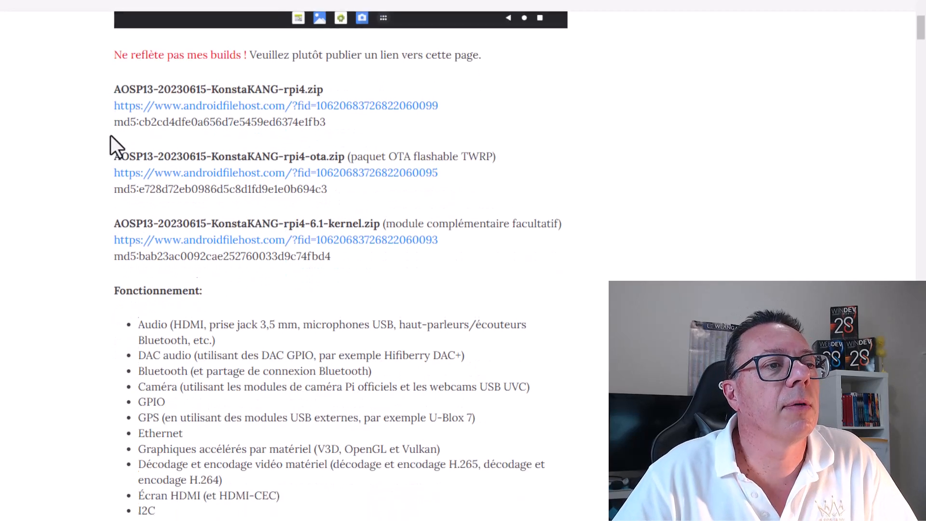
scroll(111, 136, down, 4)
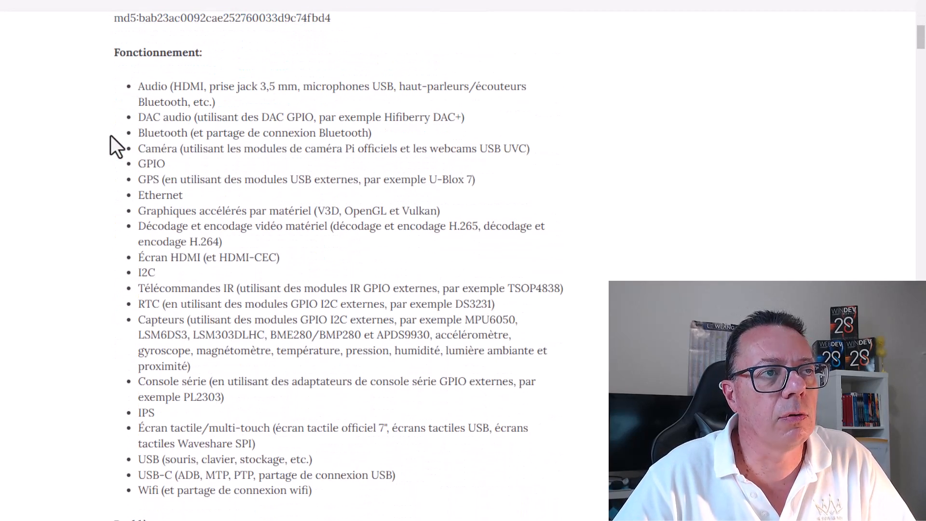
scroll(111, 136, down, 7)
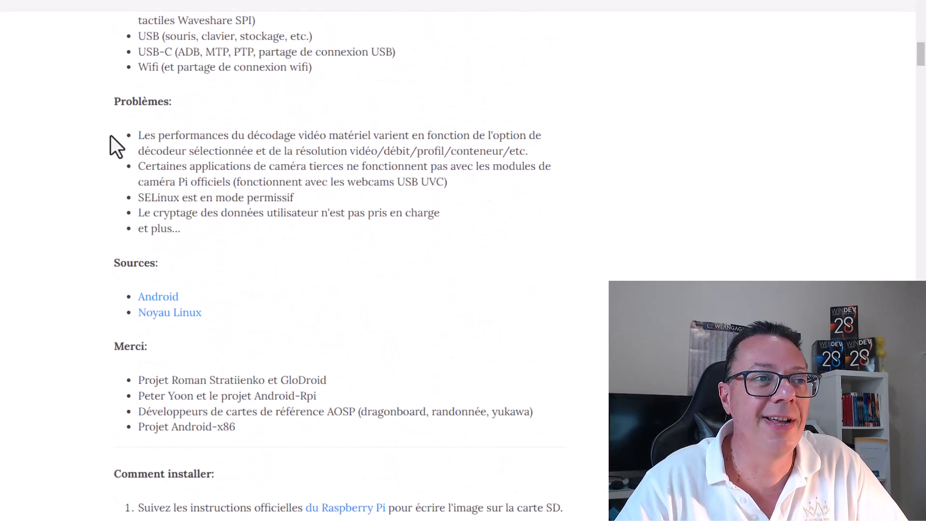
scroll(111, 137, down, 4)
scroll(87, 167, down, 6)
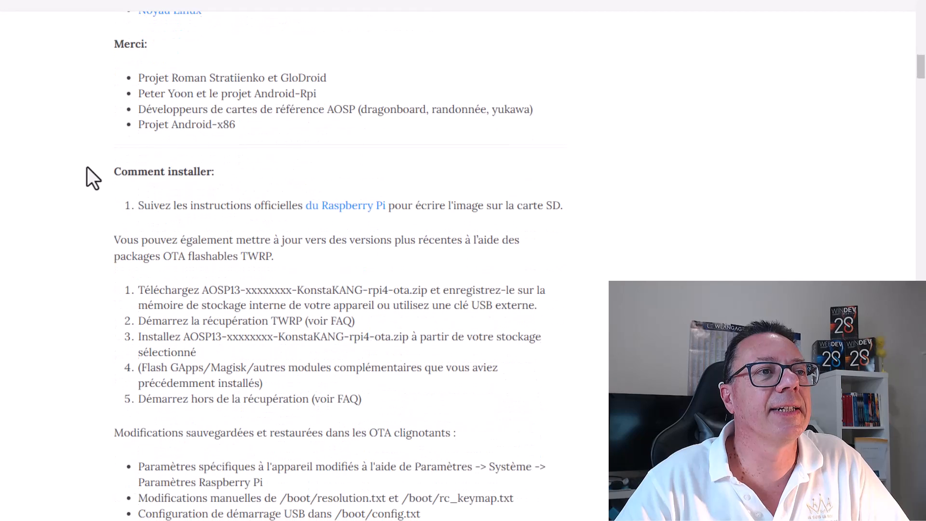
scroll(65, 175, up, 1)
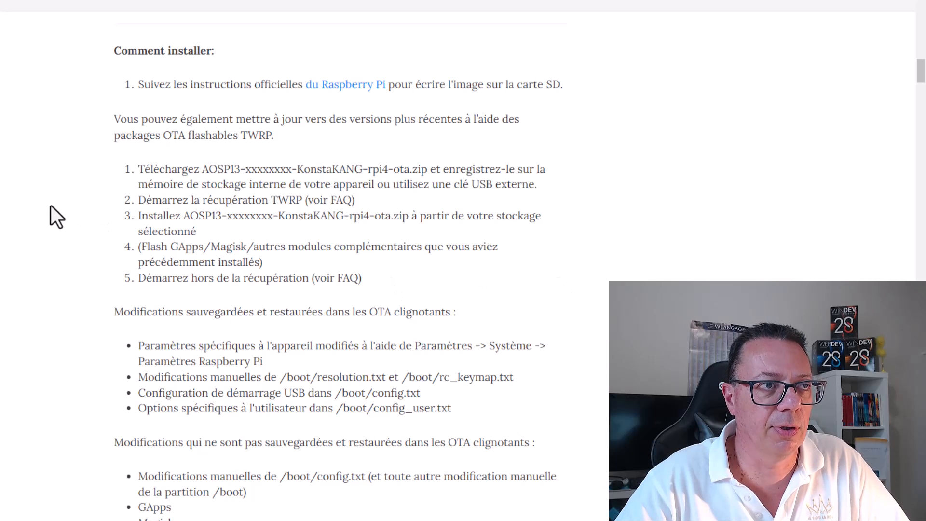
scroll(51, 207, down, 4)
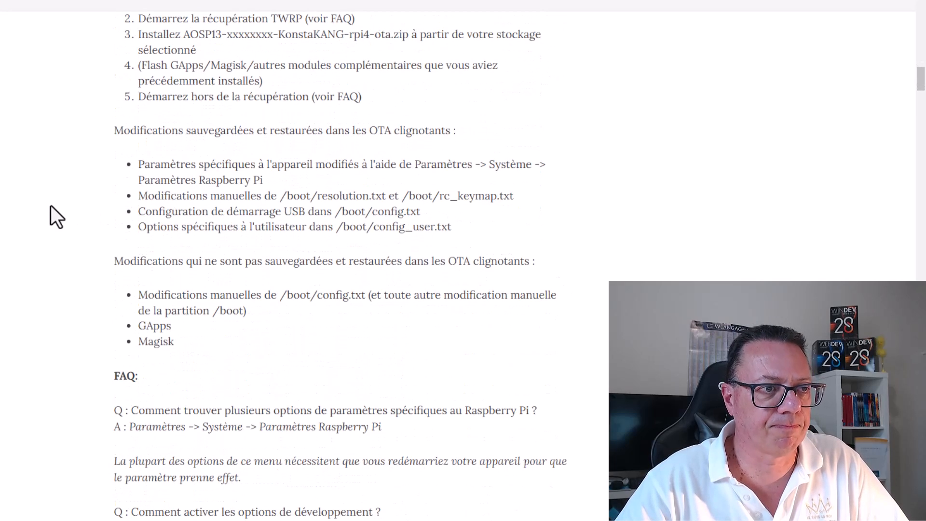
scroll(51, 206, down, 3)
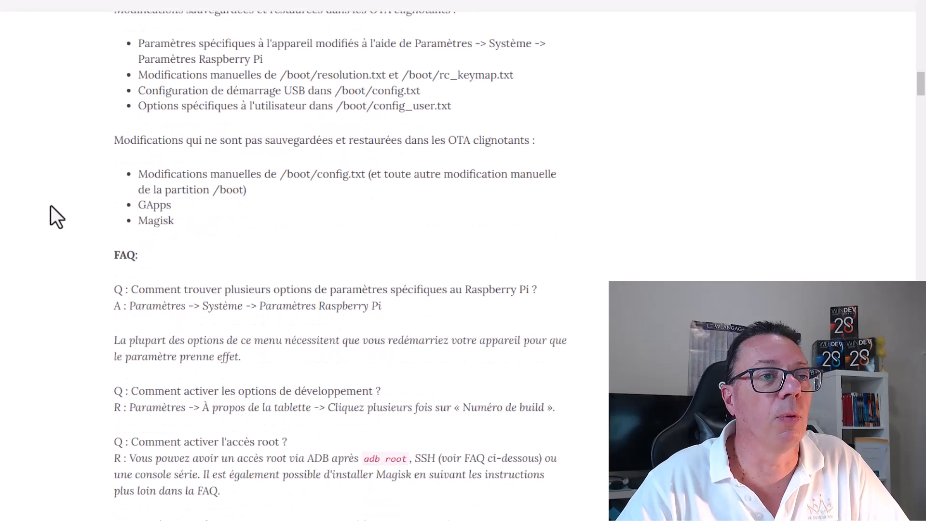
scroll(50, 207, up, 10)
scroll(51, 207, up, 20)
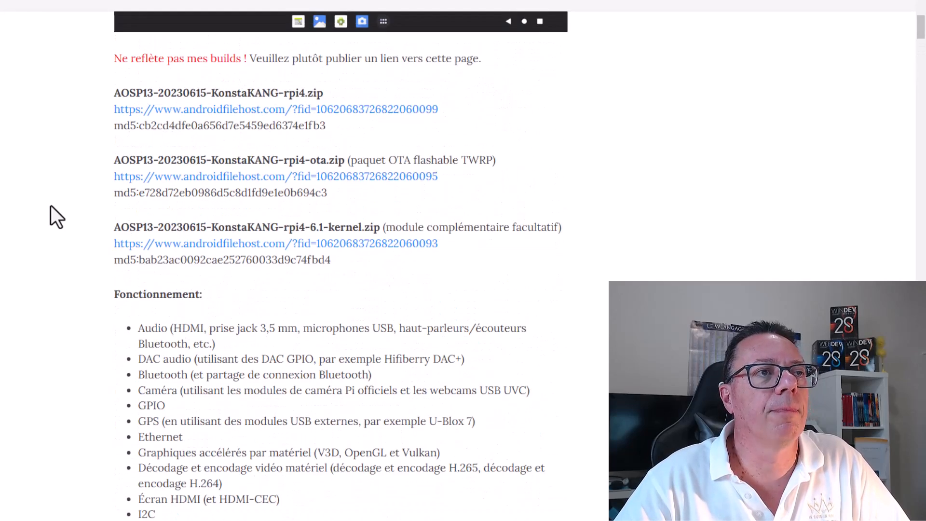
scroll(50, 206, up, 5)
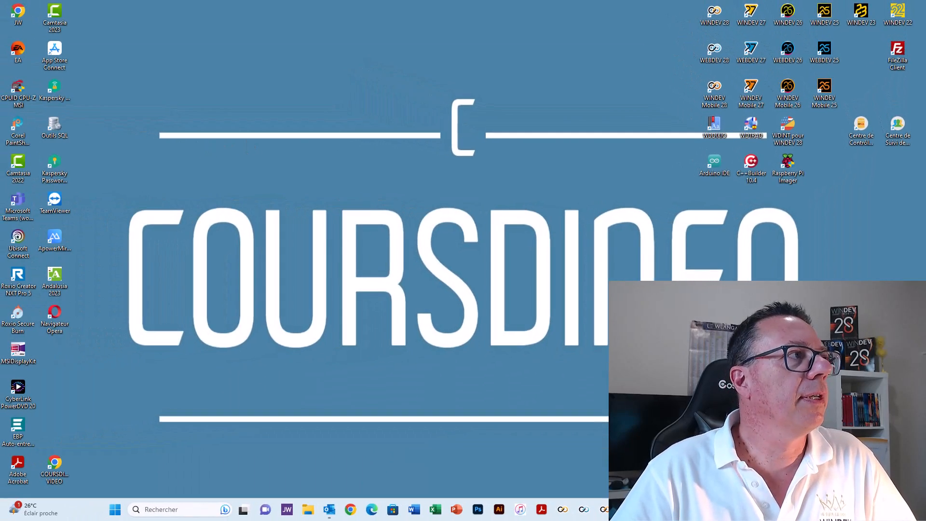
- Bring the Raspberry Pi OS page's browser window into view, maximize it, and highlight its web address
drag(0, 54, 603, 21)
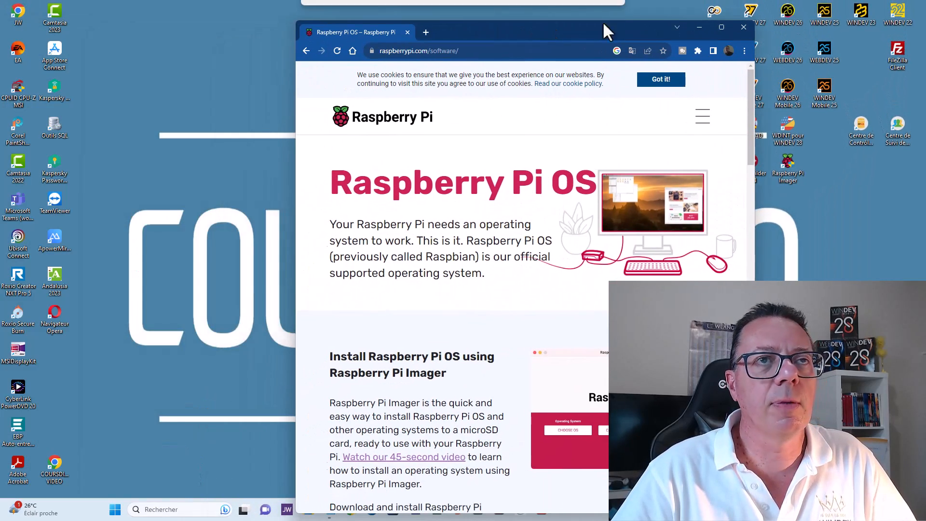
click(722, 28)
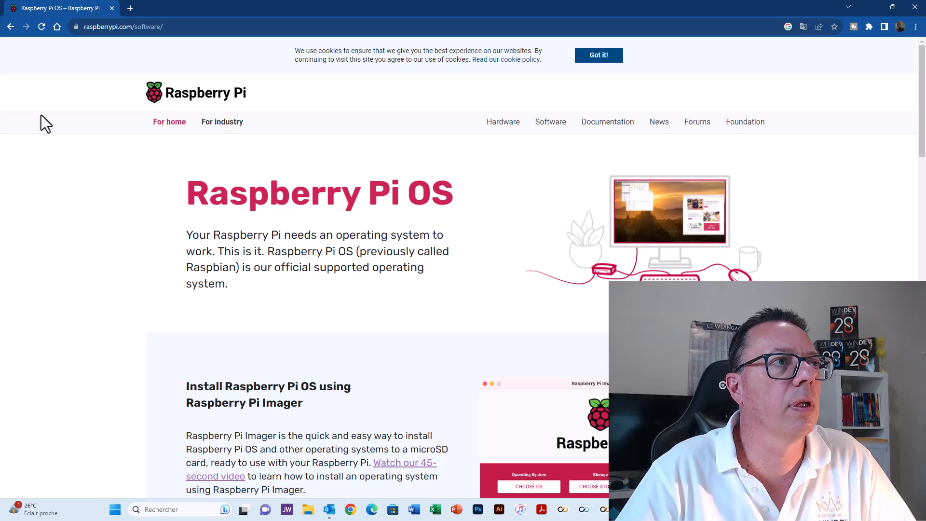
click(232, 29)
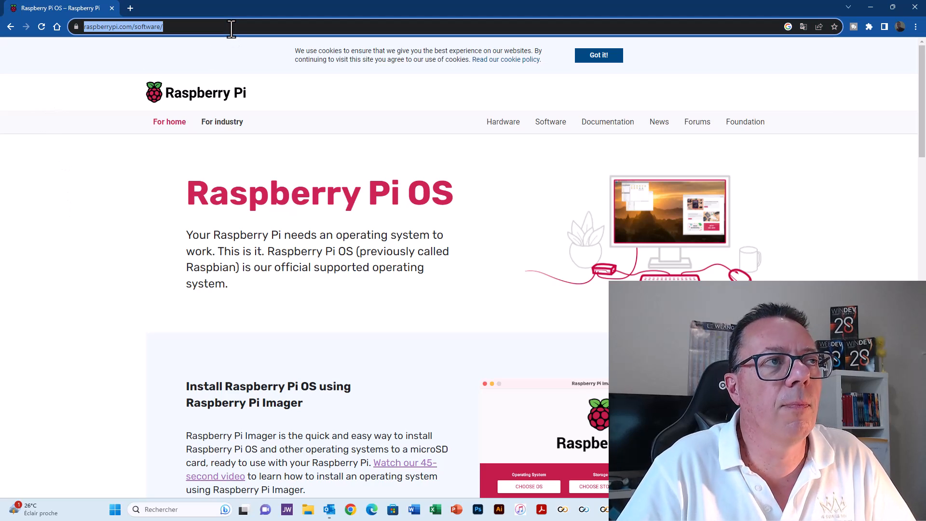
click(119, 203)
- Find the Raspberry Pi Imager download for Windows on the Raspberry Pi OS page
scroll(120, 203, down, 2)
scroll(120, 204, down, 5)
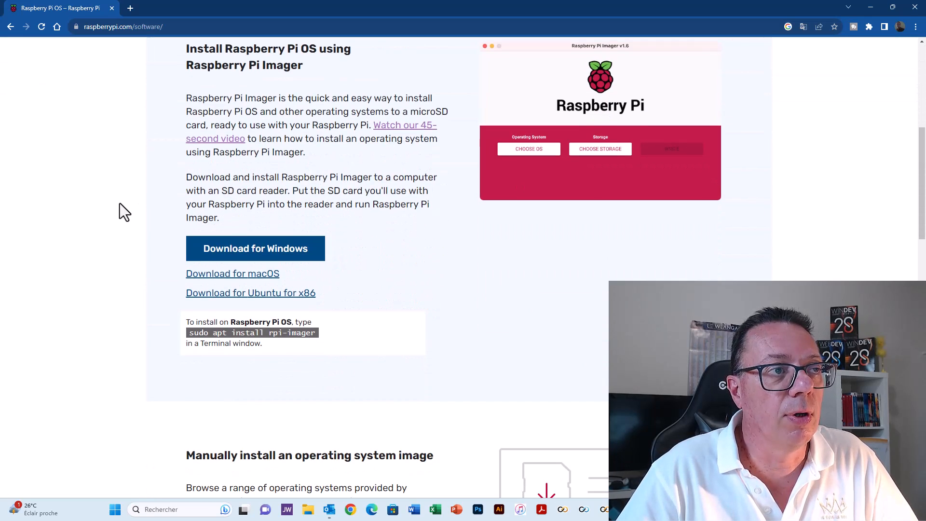
scroll(145, 164, up, 1)
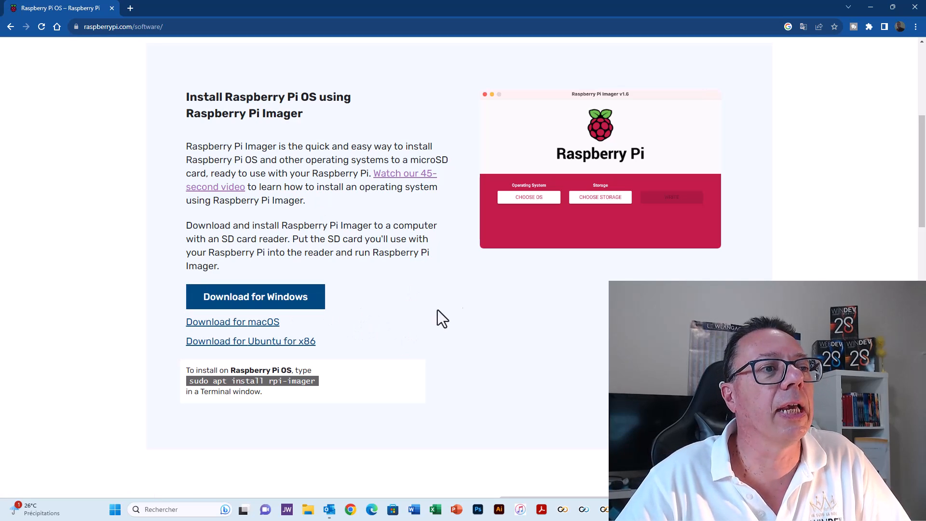
- Minimize the browser, move the Raspberry Pi Imager shortcut to an empty area of the desktop, and launch Raspberry Pi Imager
click(869, 7)
drag(788, 160, 421, 83)
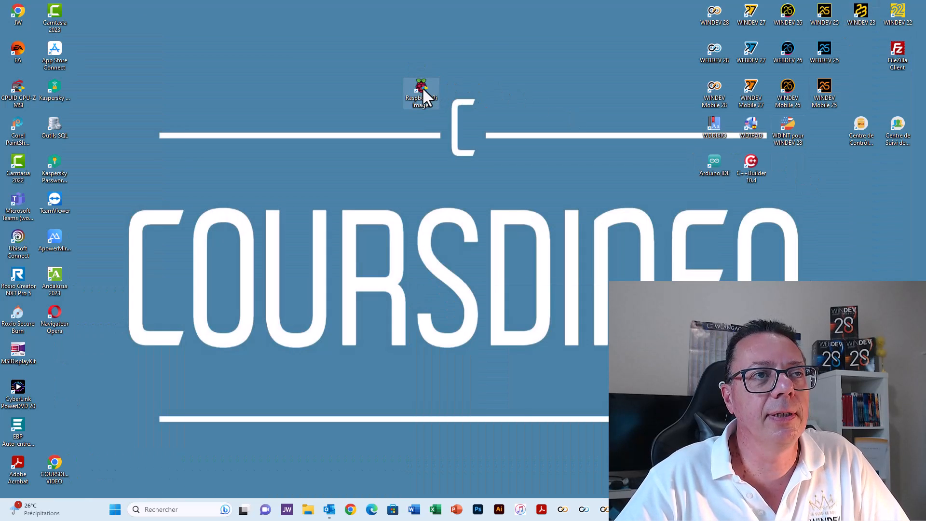
double_click(421, 89)
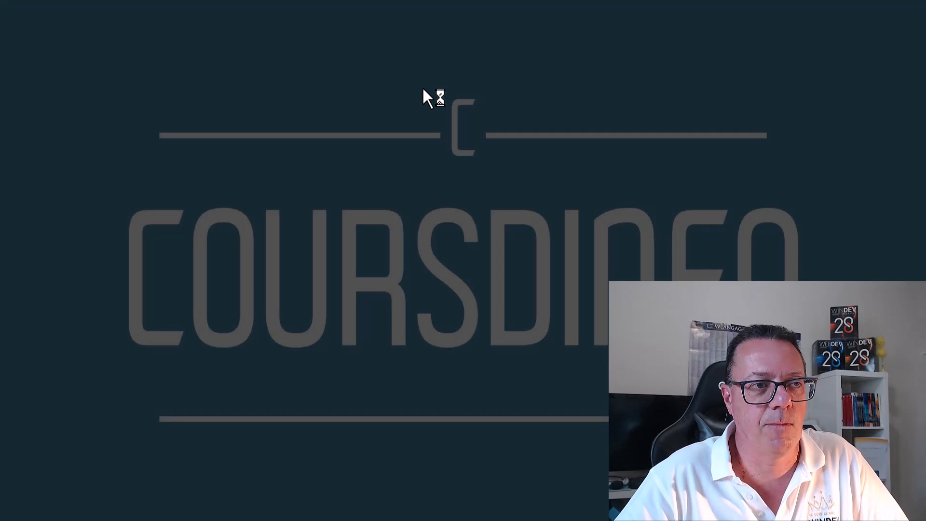
click(436, 335)
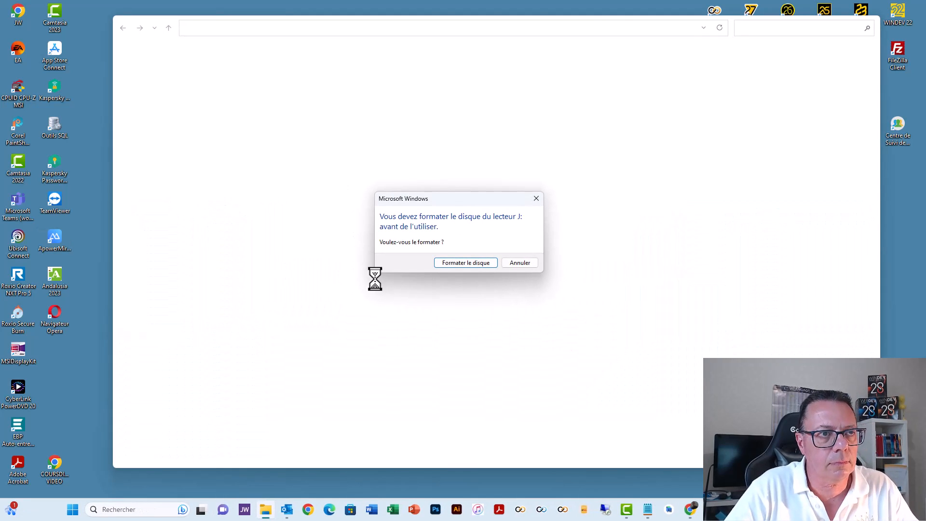
- Decline formatting the disk in drive J: and dismiss the error about its unavailable location
click(520, 263)
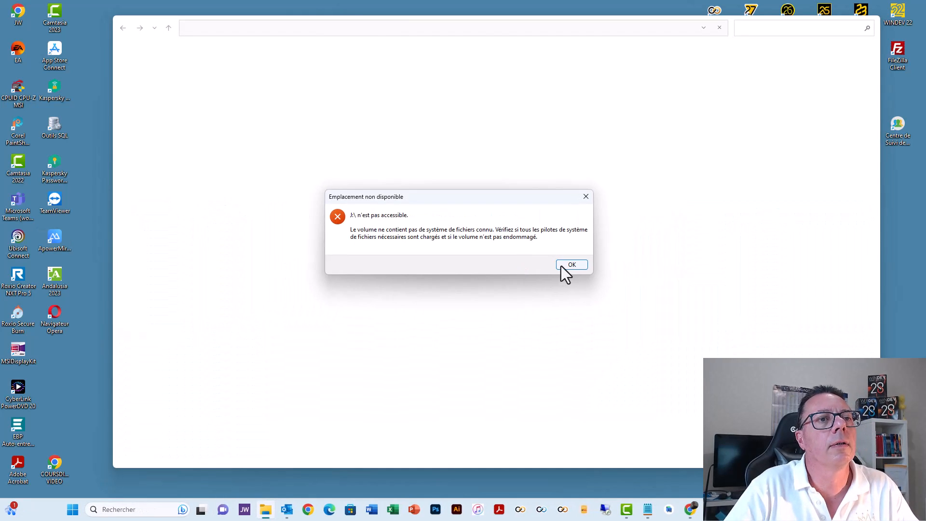
click(571, 265)
click(543, 296)
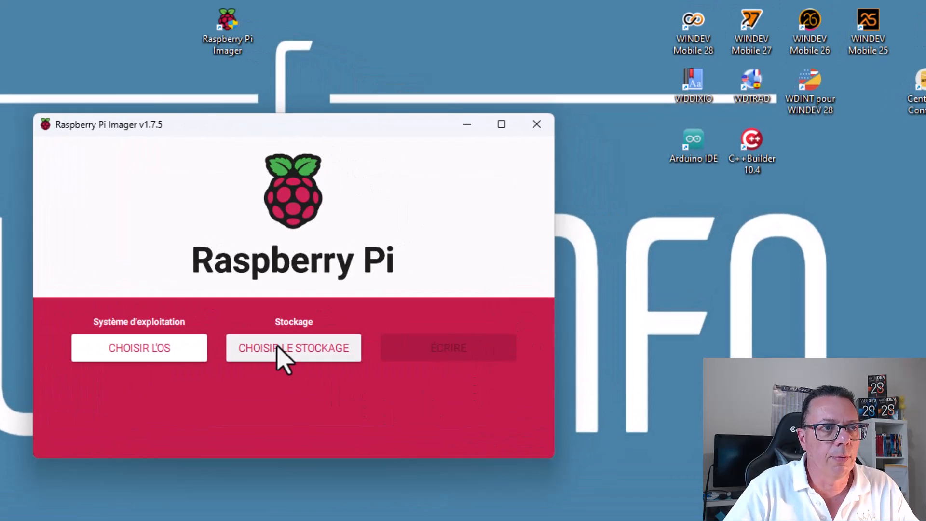
- Choose the Generic Mass-Storage USB device as the storage in Raspberry Pi Imager
click(282, 359)
click(196, 216)
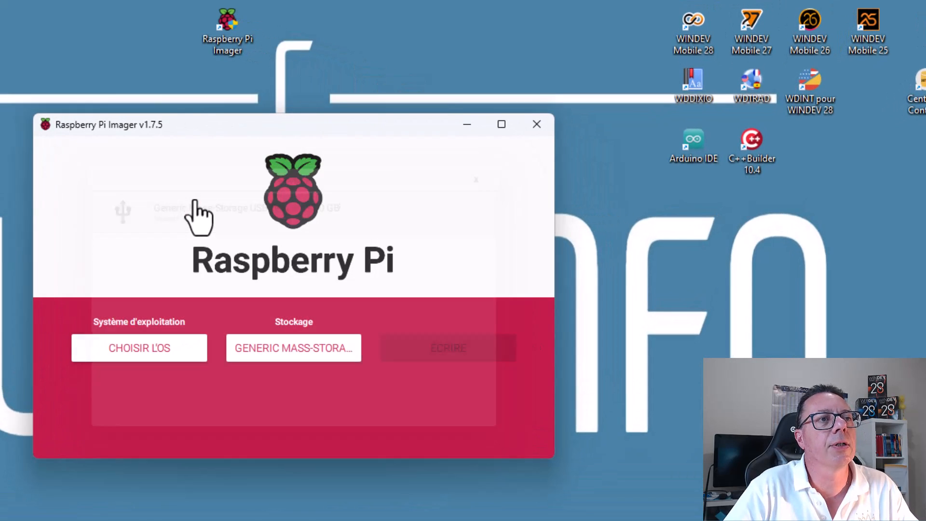
click(149, 348)
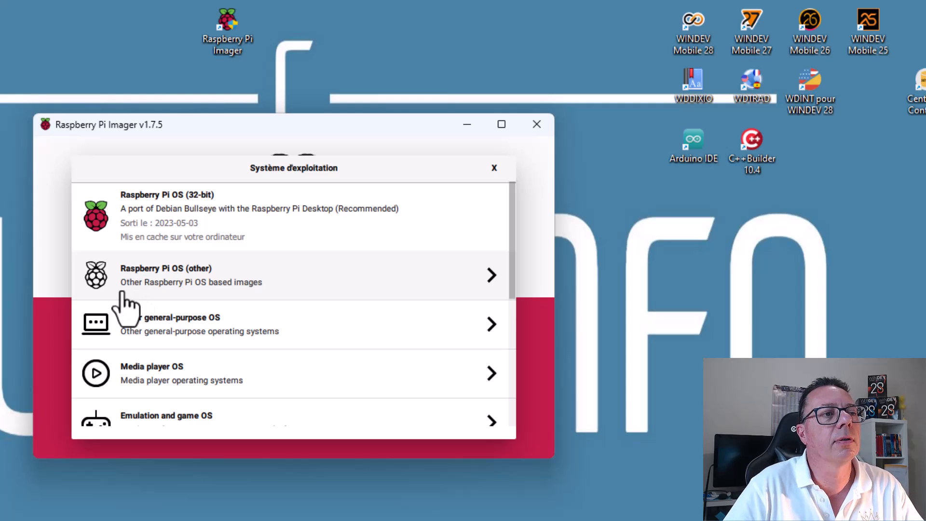
scroll(310, 335, down, 2)
scroll(309, 337, down, 4)
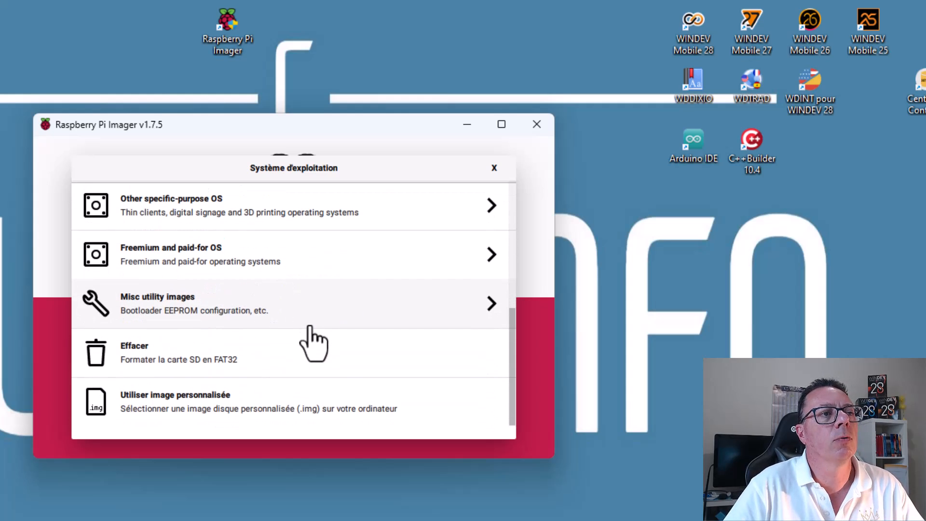
click(156, 408)
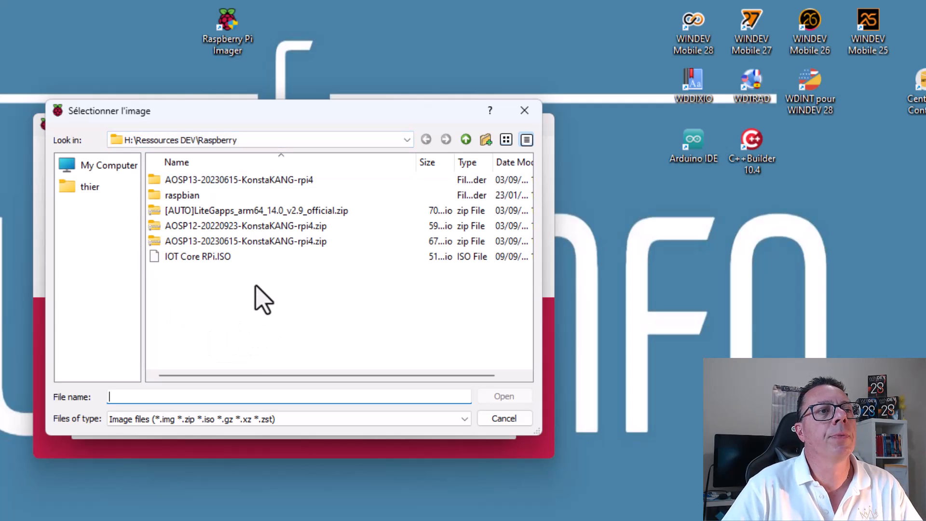
click(209, 185)
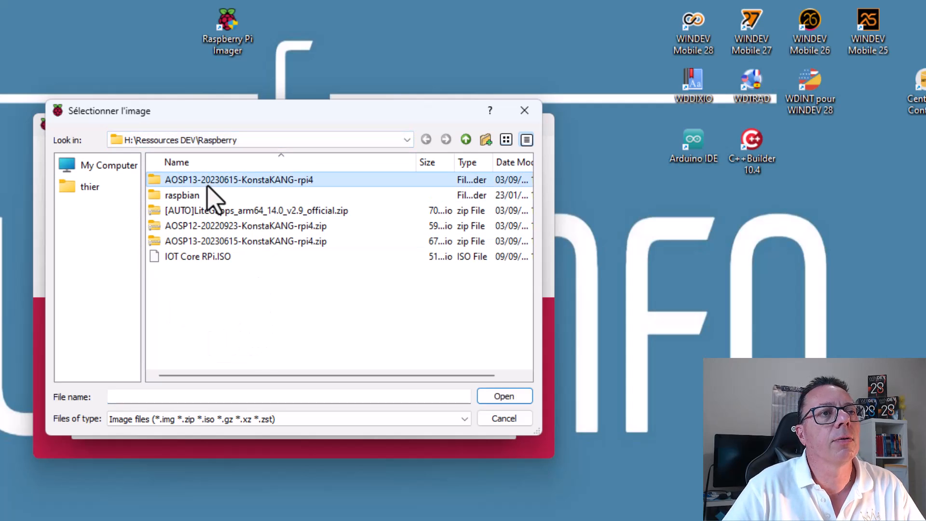
double_click(208, 185)
click(208, 184)
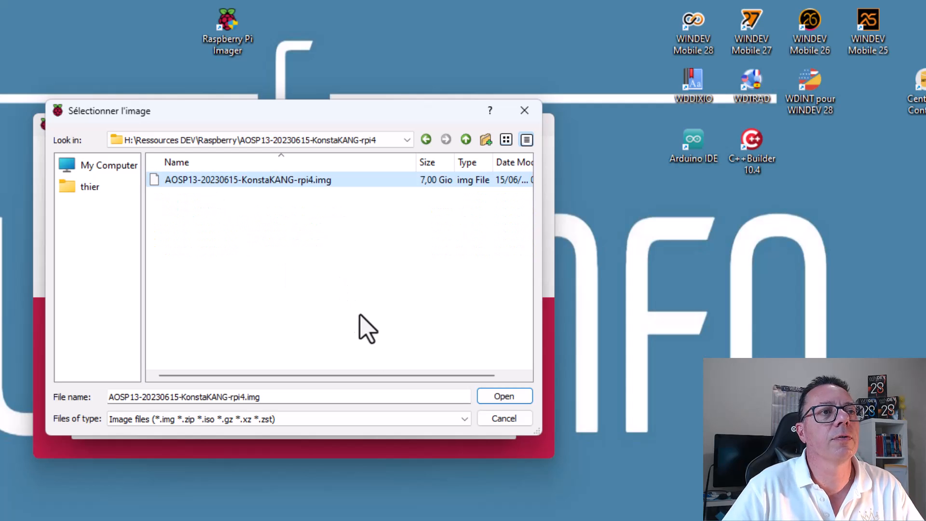
click(507, 395)
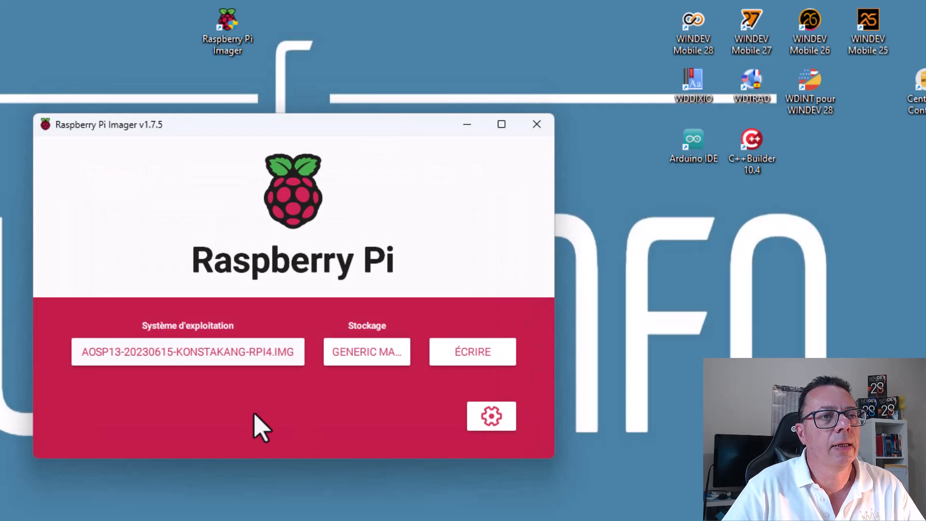
- Write the image to the Generic Mass-Storage USB device, accepting the data erasure and closing the completion message
click(470, 358)
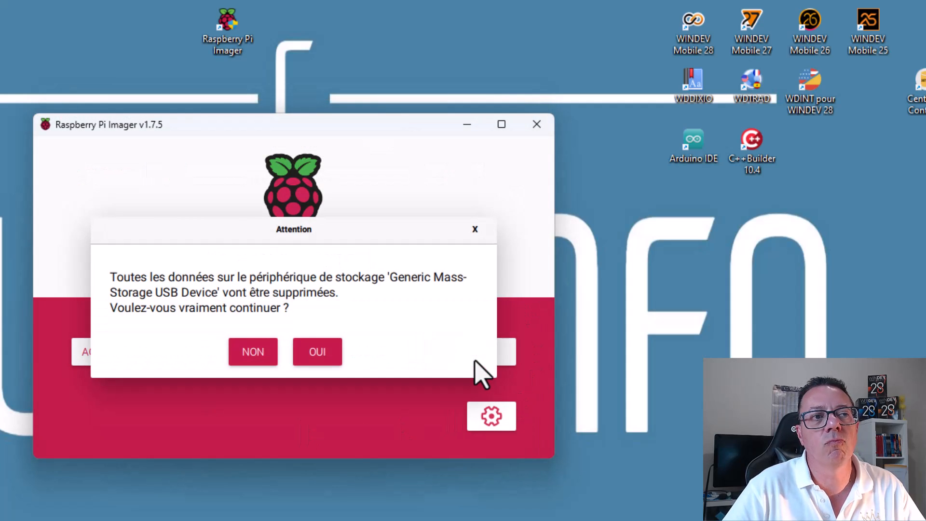
click(324, 352)
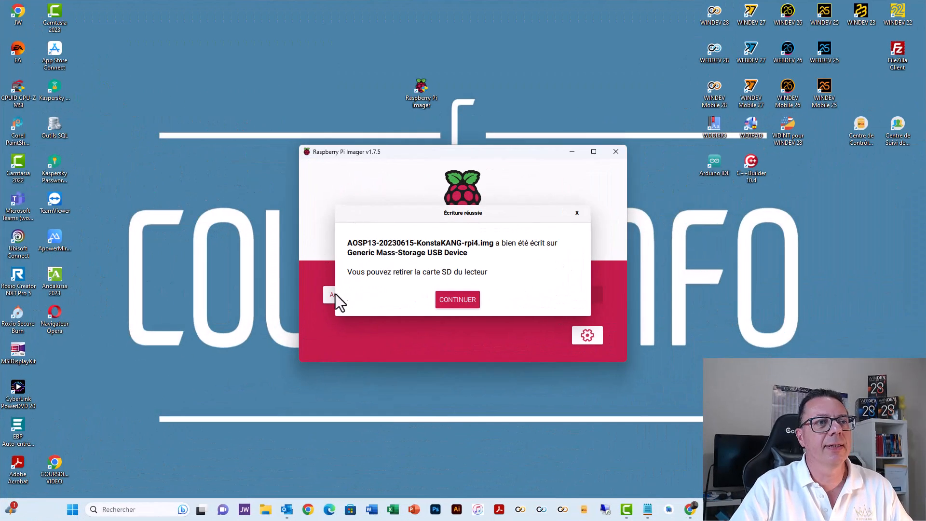
click(464, 299)
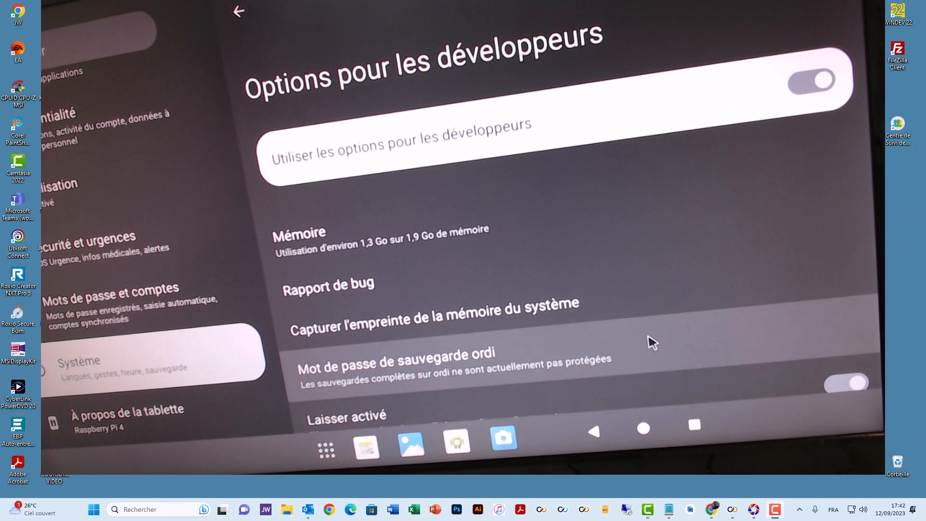
- Close the Settings app from the recent apps overview on the Raspberry Pi's Android system
click(699, 431)
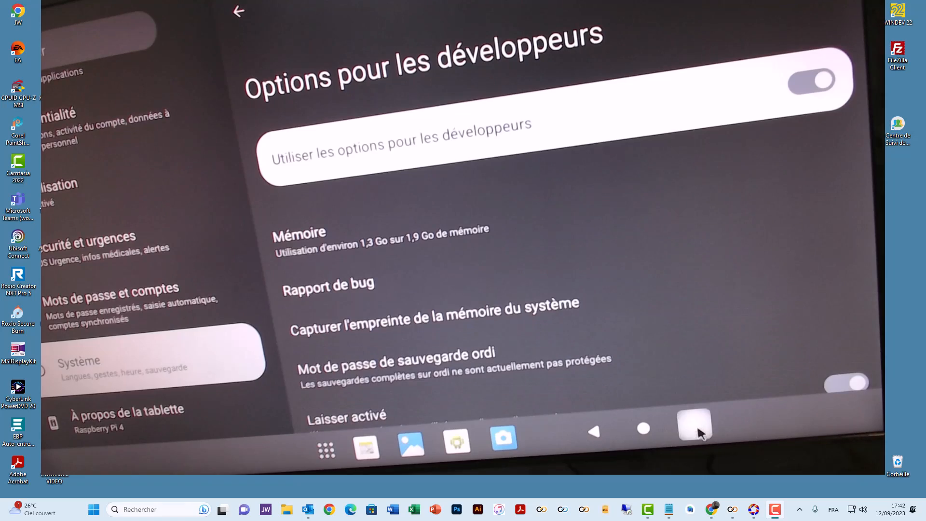
drag(668, 240, 618, 2)
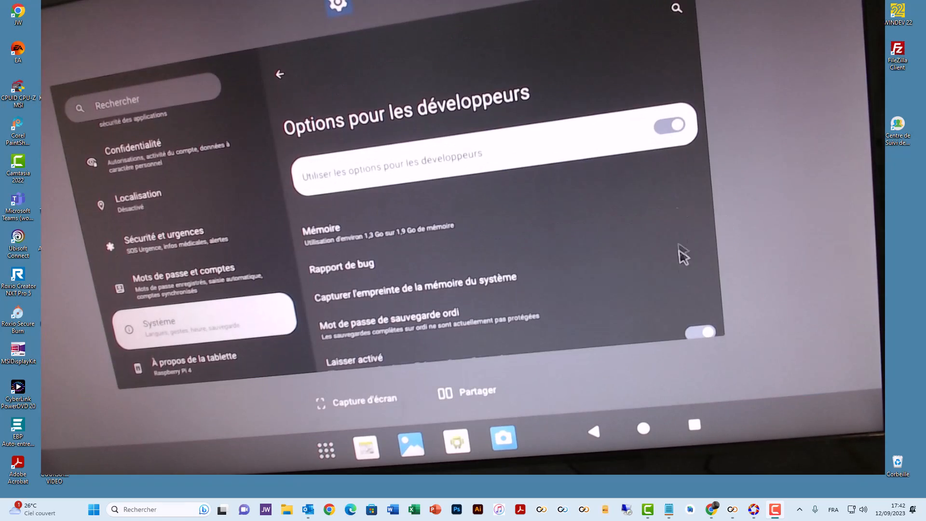
drag(641, 316, 576, 2)
- Expand Android's quick settings and power off the Raspberry Pi
drag(577, 336, 598, 187)
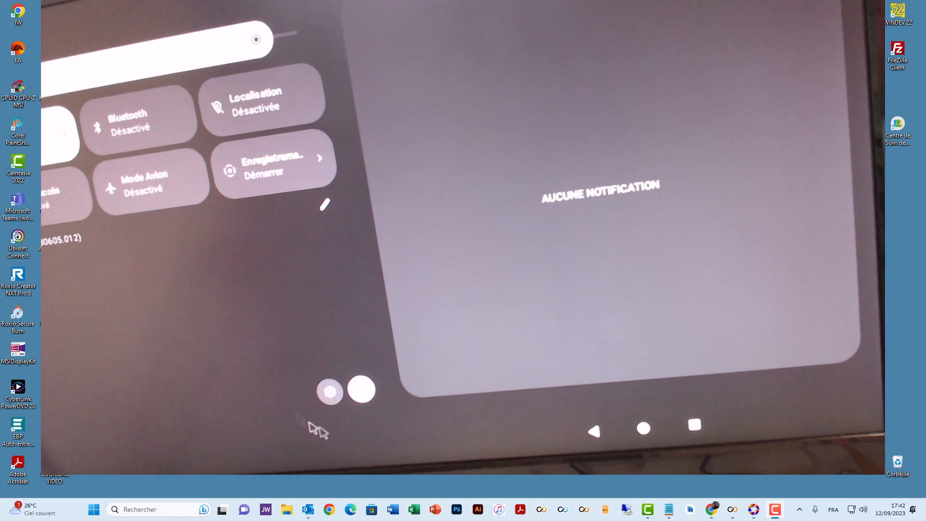
click(362, 389)
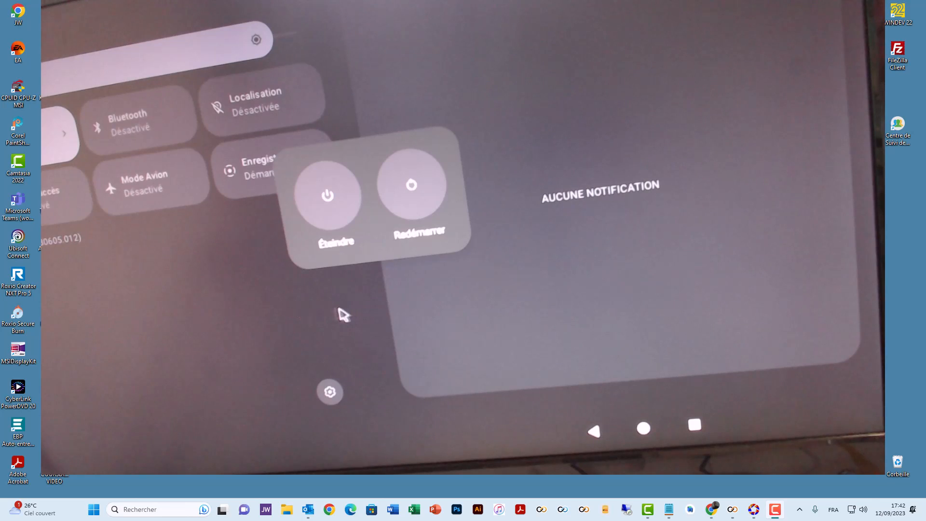
click(329, 194)
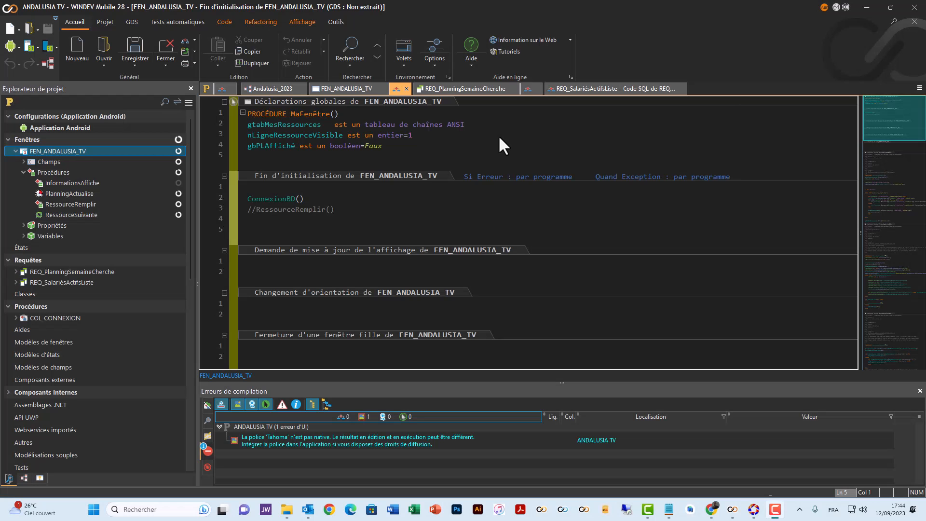
- Generate the ANDALUSIA TV Android application as an APK for free deployment in WINDEV Mobile, accepting the automatic GDS project extraction
click(499, 135)
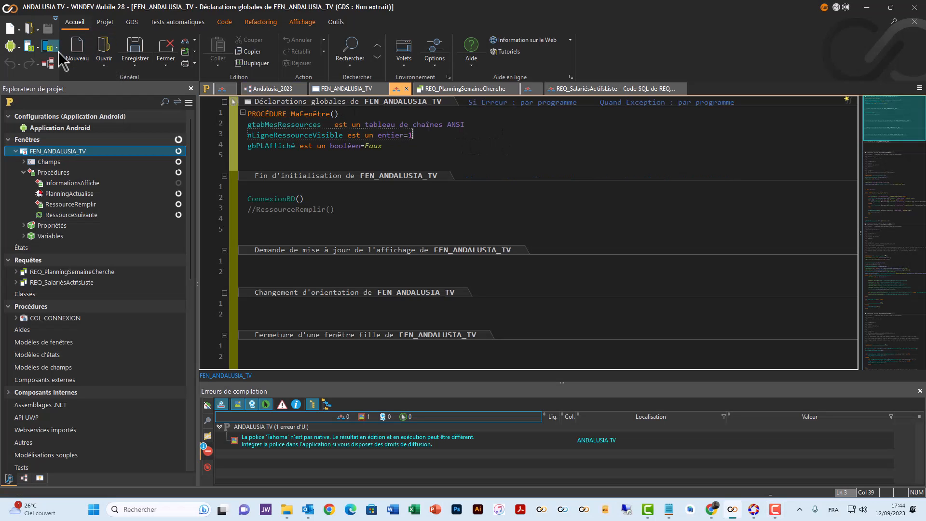
click(101, 22)
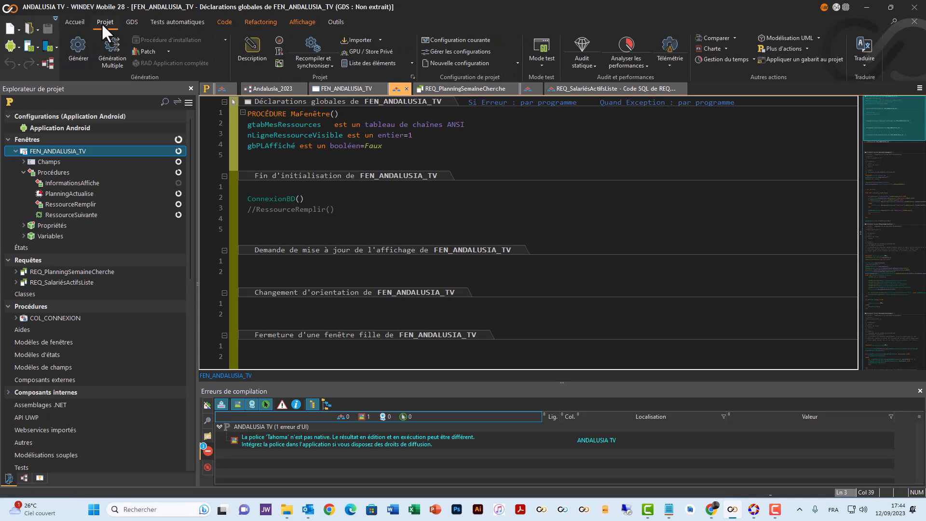
click(77, 41)
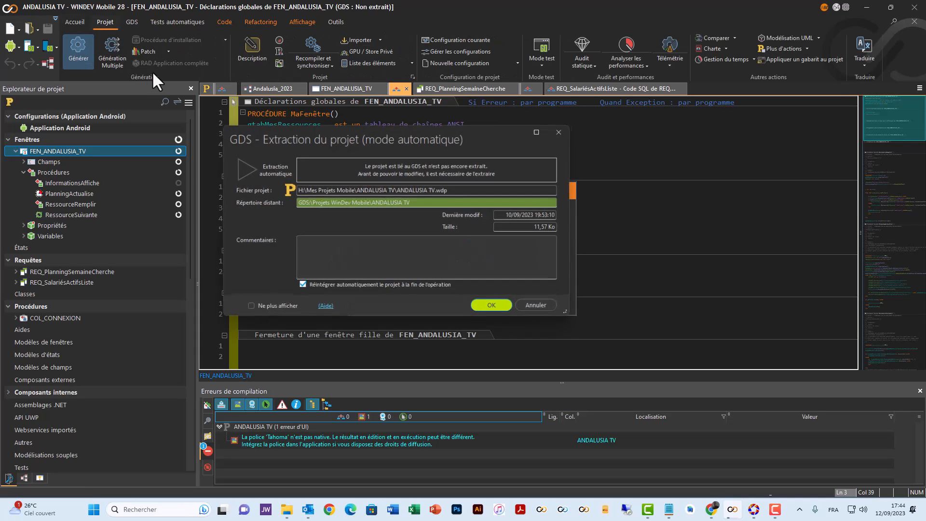
click(498, 307)
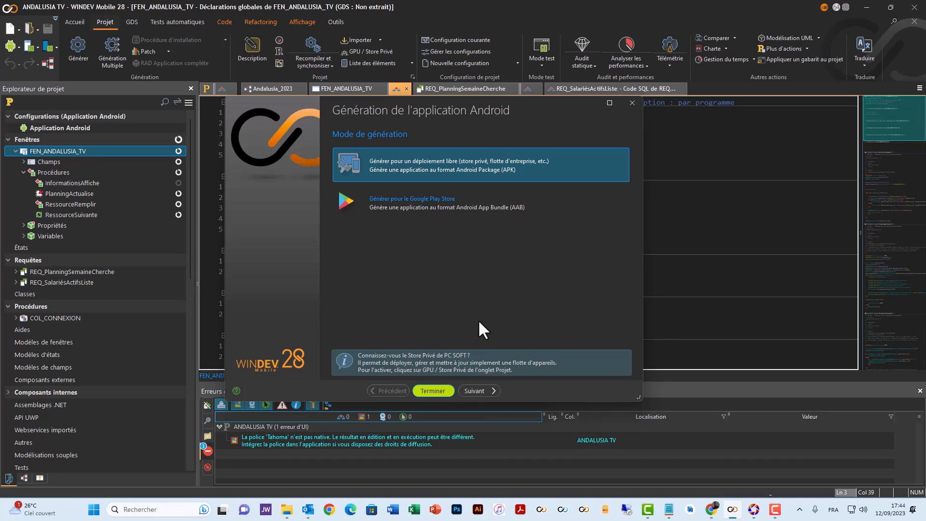
key(Return)
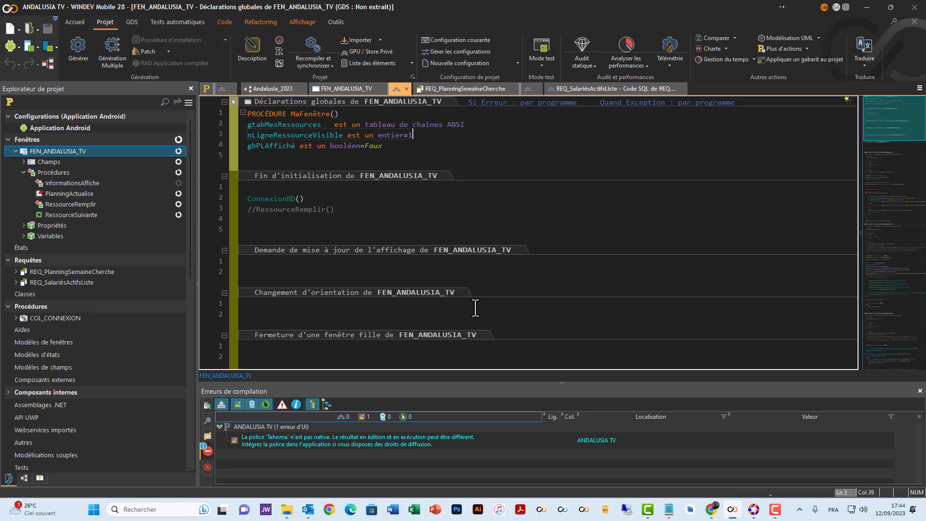
- Open the project's generation directory in File Explorer and bring its window fully into view
click(83, 27)
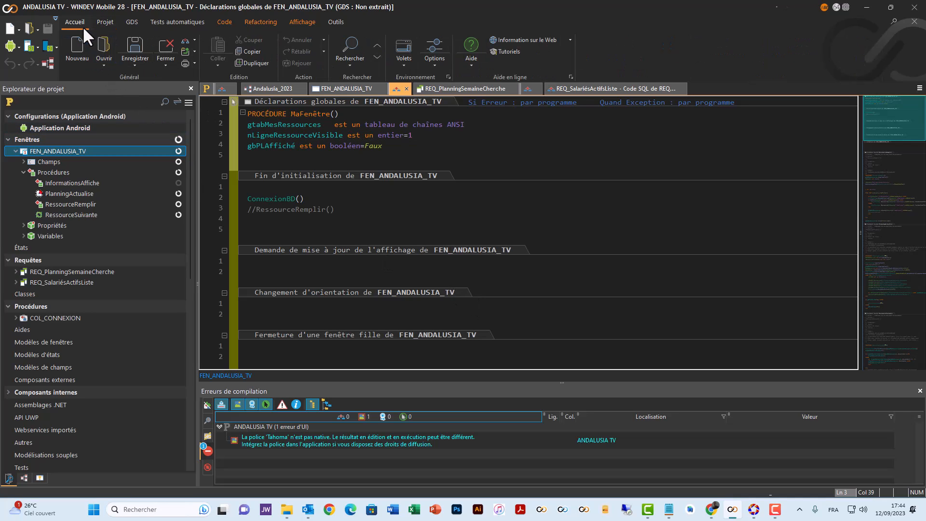
click(194, 52)
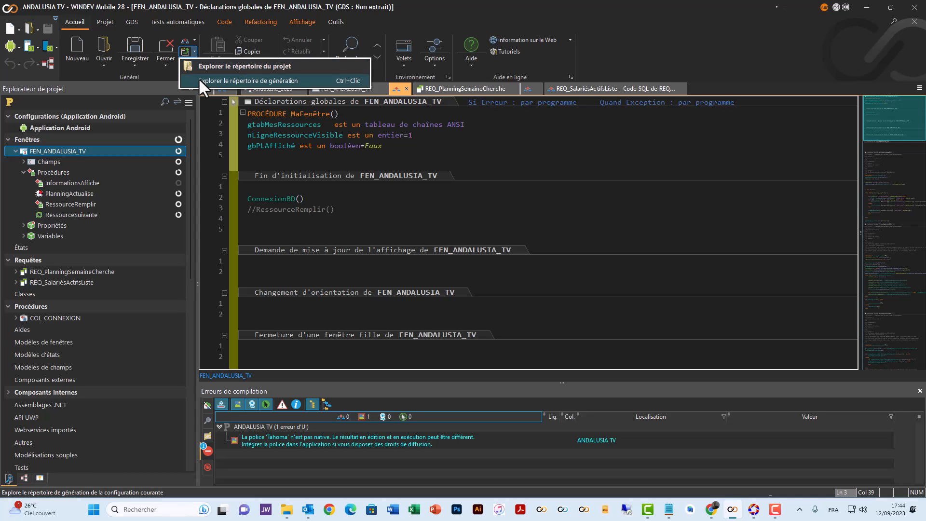
click(199, 80)
drag(0, 47, 712, 51)
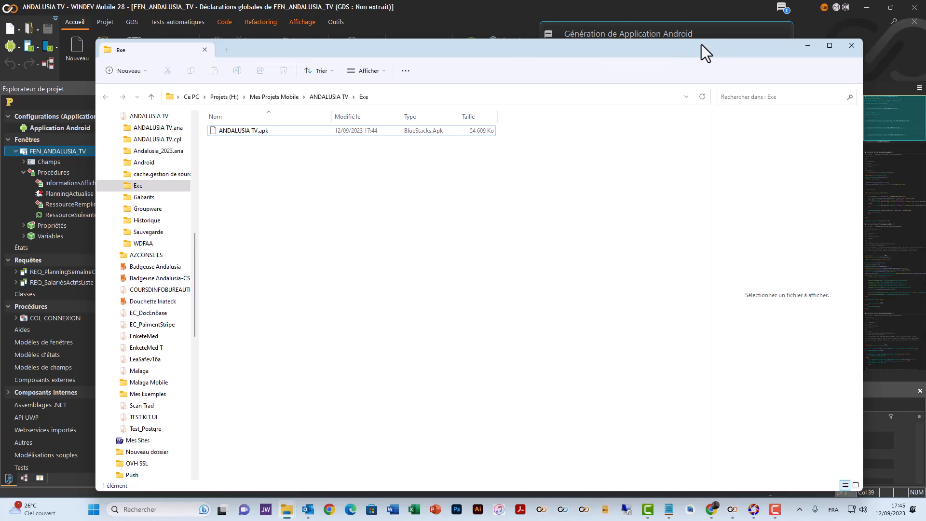
- Bring the USB drive's _Andalusia TV folder window alongside and copy ANDALUSIA TV.apk into it
drag(0, 166, 508, 164)
drag(266, 129, 193, 274)
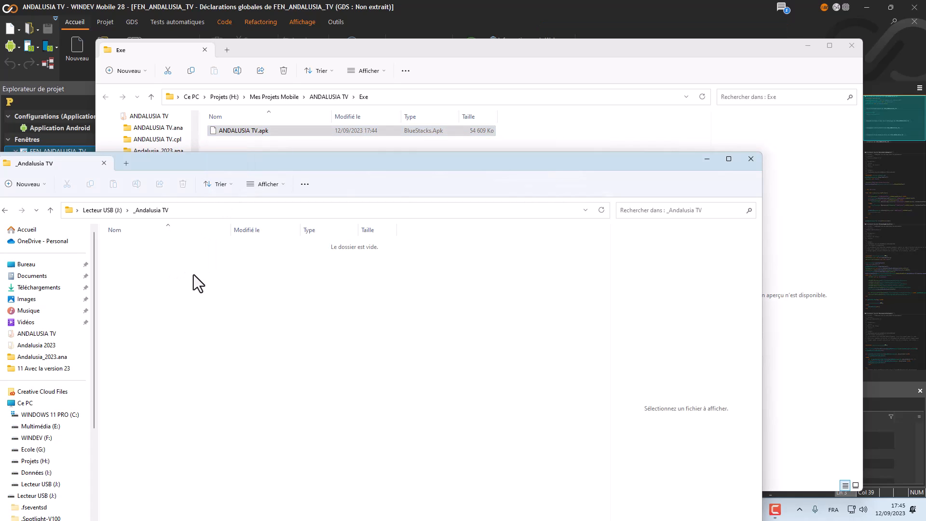
drag(523, 164, 571, 114)
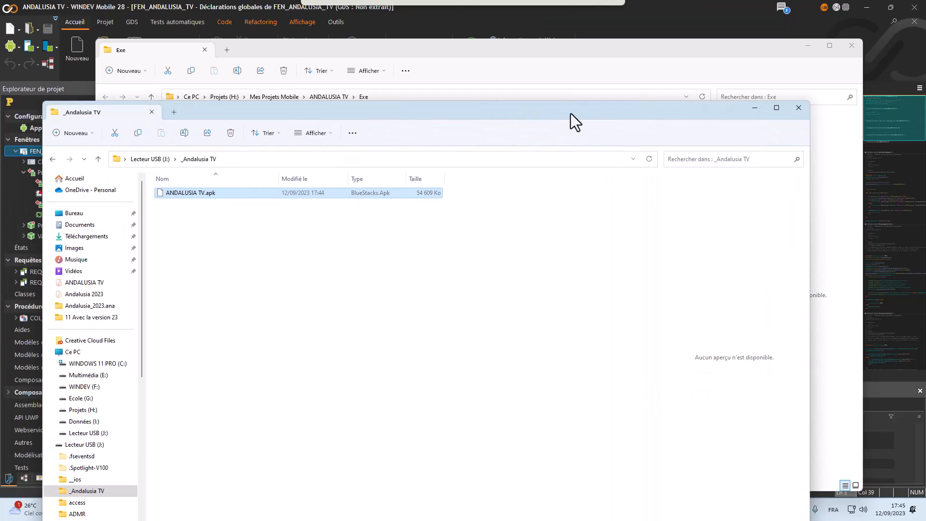
- Close both File Explorer windows and minimize WINDEV Mobile
click(798, 108)
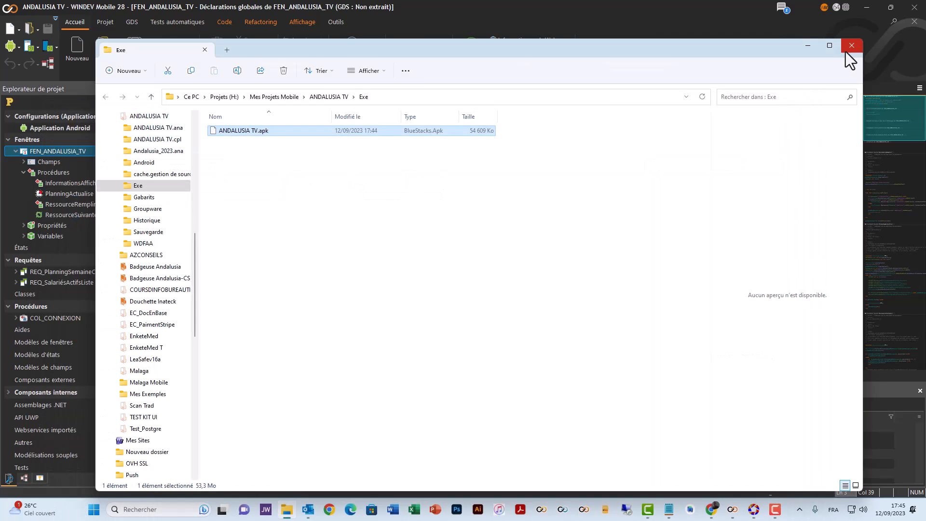
click(851, 45)
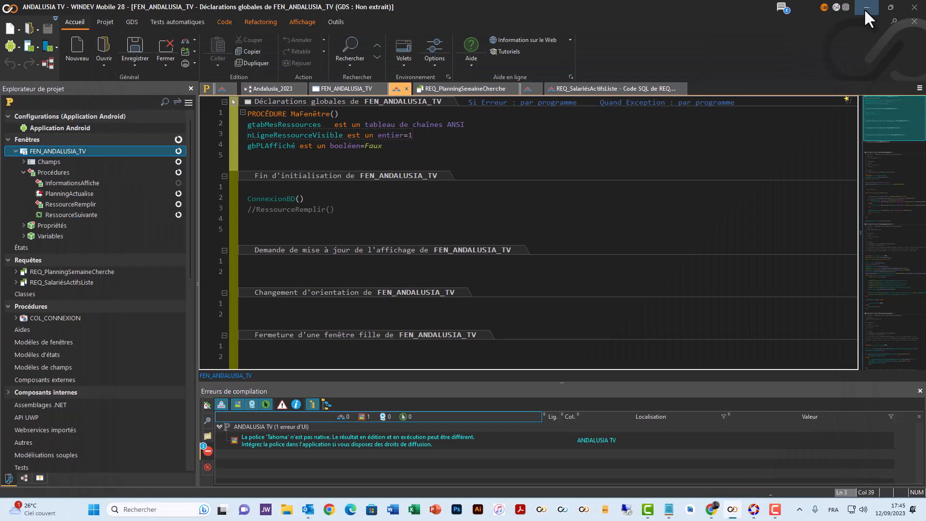
click(864, 8)
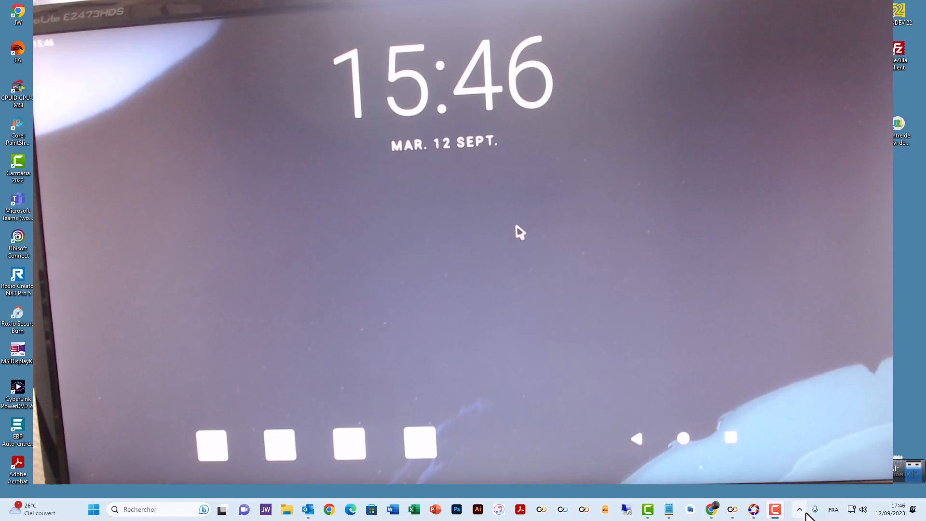
- Reveal the hidden Windows notification-area icons
click(802, 510)
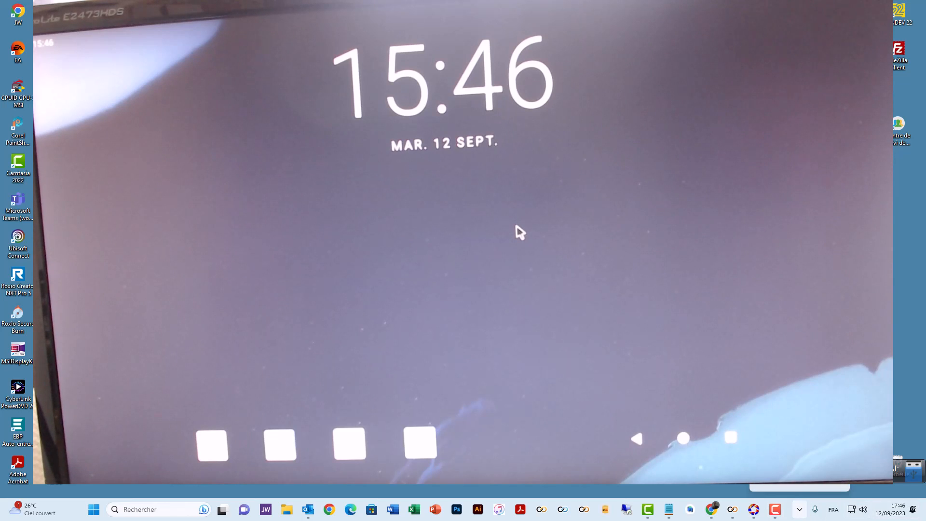